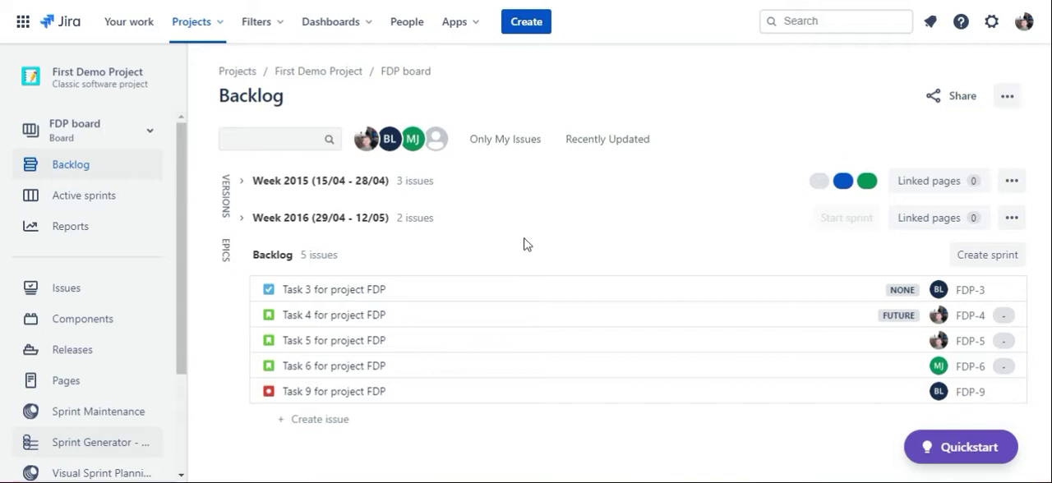
Step: Create a new sprint above the backlog and rename it Week 2017 (13/04 - 27/05) 2
left_click(992, 261)
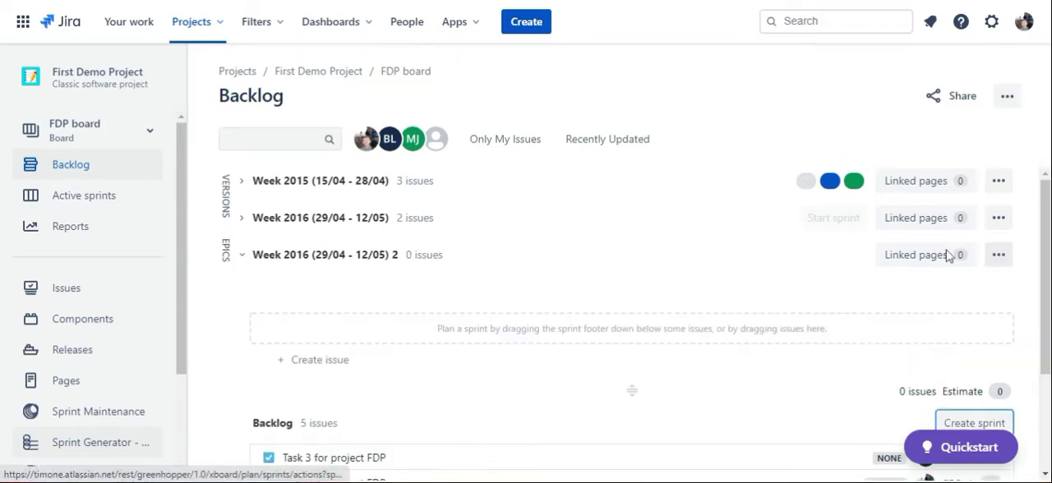
left_click(998, 258)
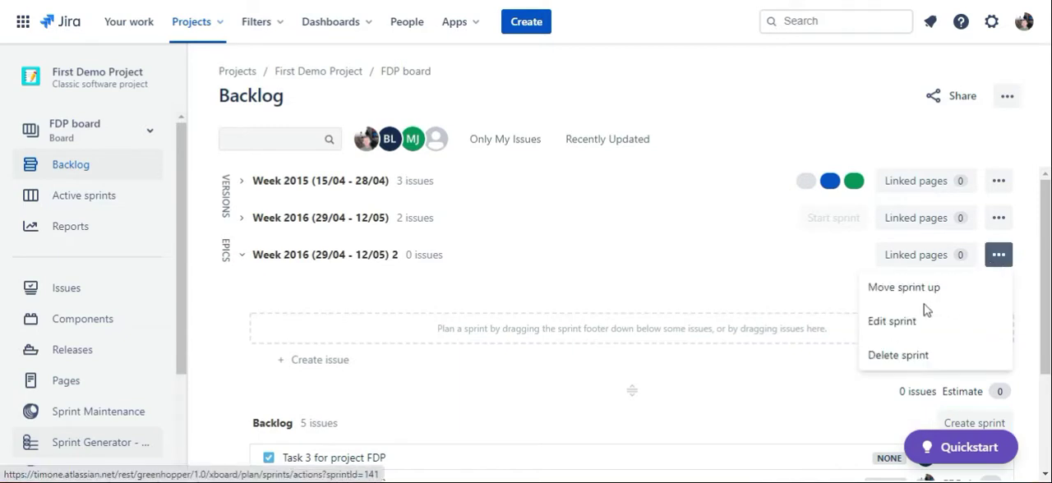
left_click(894, 323)
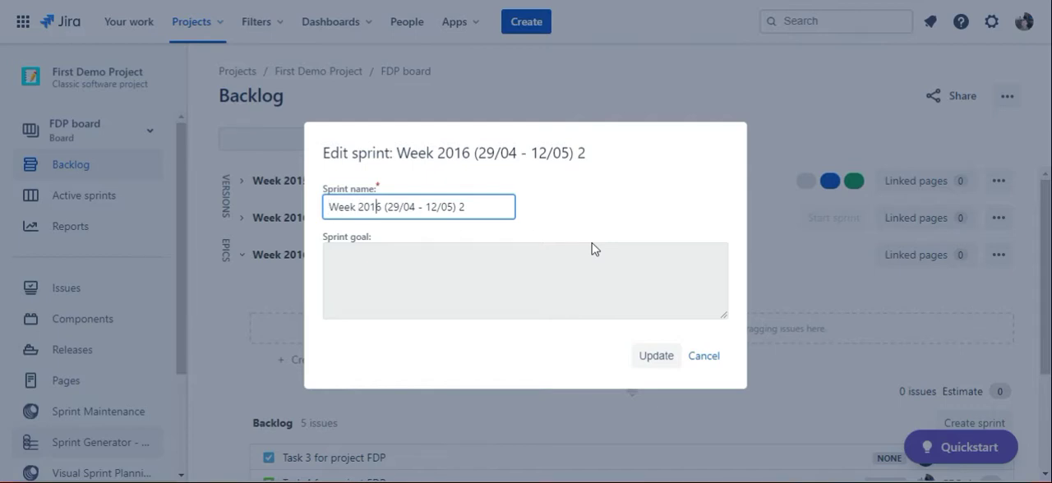
key("BackSpace")
type("7")
key("BackSpace")
key("Delete")
type("13")
key("Right")
key("Right")
key("Right")
key("Right")
key("BackSpace")
key("BackSpace")
type("27")
left_click(638, 360)
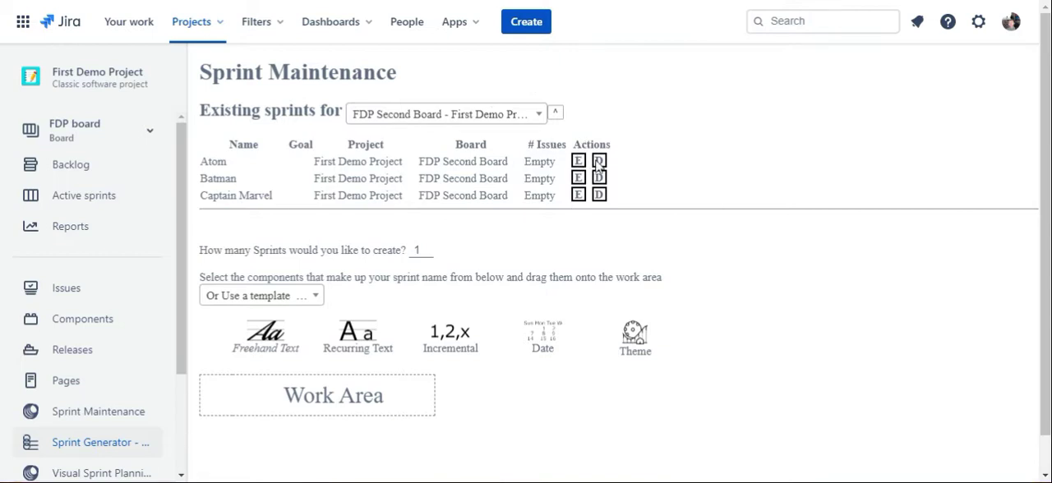
Step: List the existing sprints for FDP board - First Demo Project and open the issues of sprint Week 2015
left_click(539, 118)
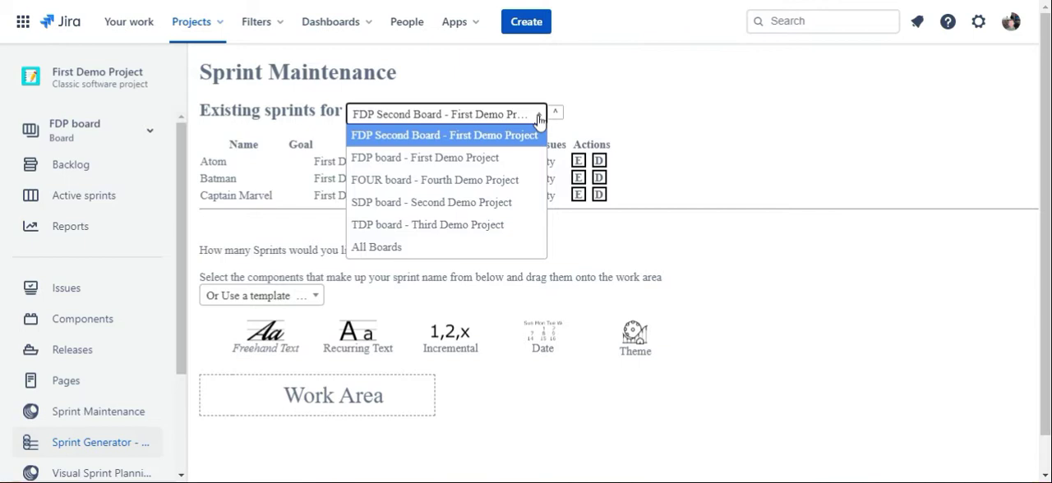
left_click(483, 159)
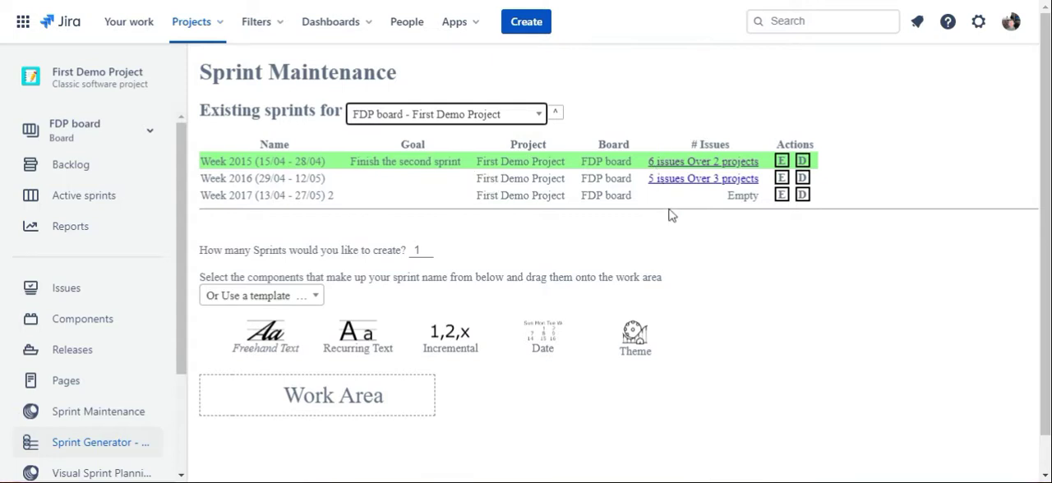
left_click(677, 162)
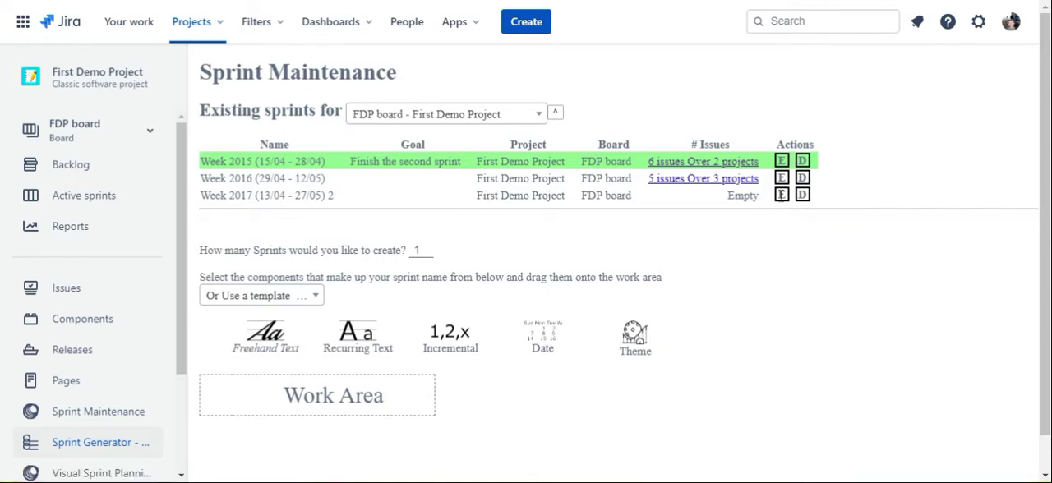
Step: Rename the empty Week 2017 sprint to Week 2017 (13/05 - 27/05) and apply the change
left_click(781, 195)
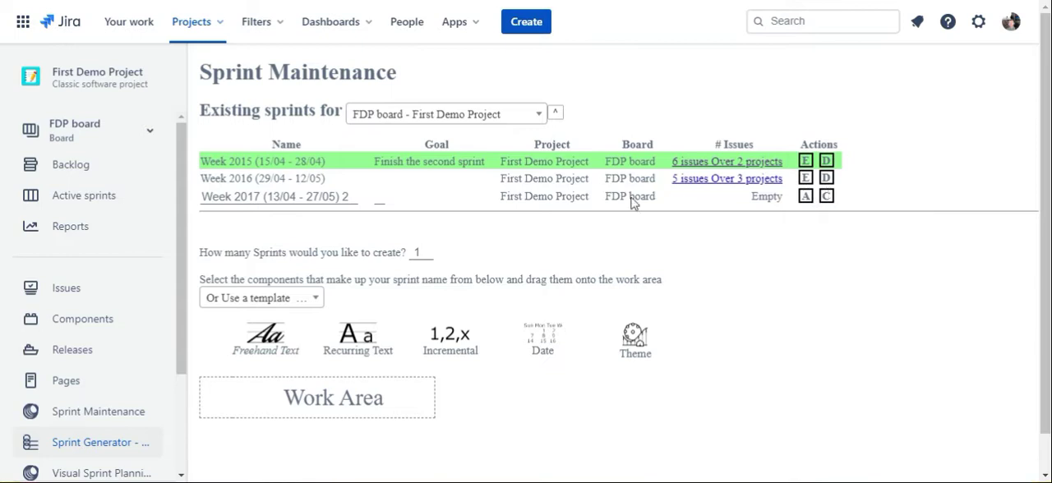
left_click(351, 195)
key("BackSpace")
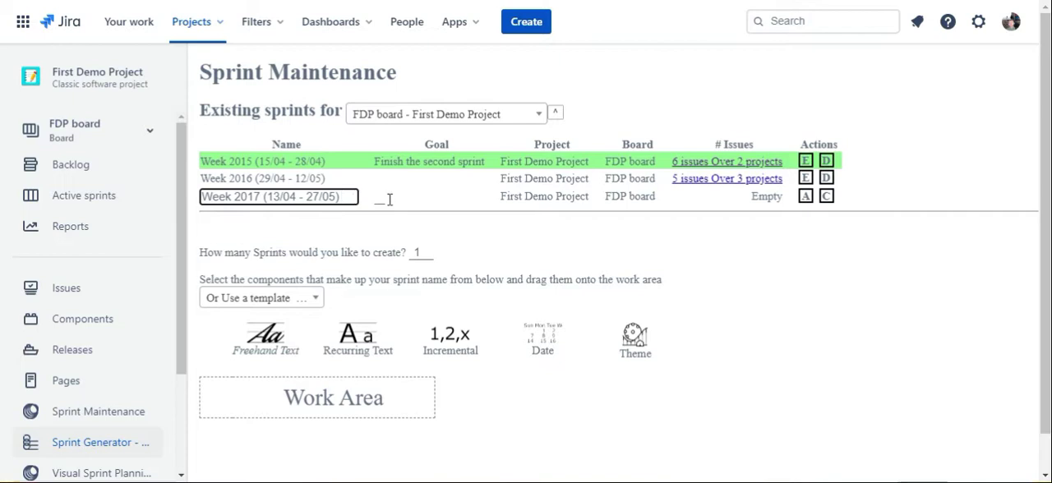
key("Left")
key("Left")
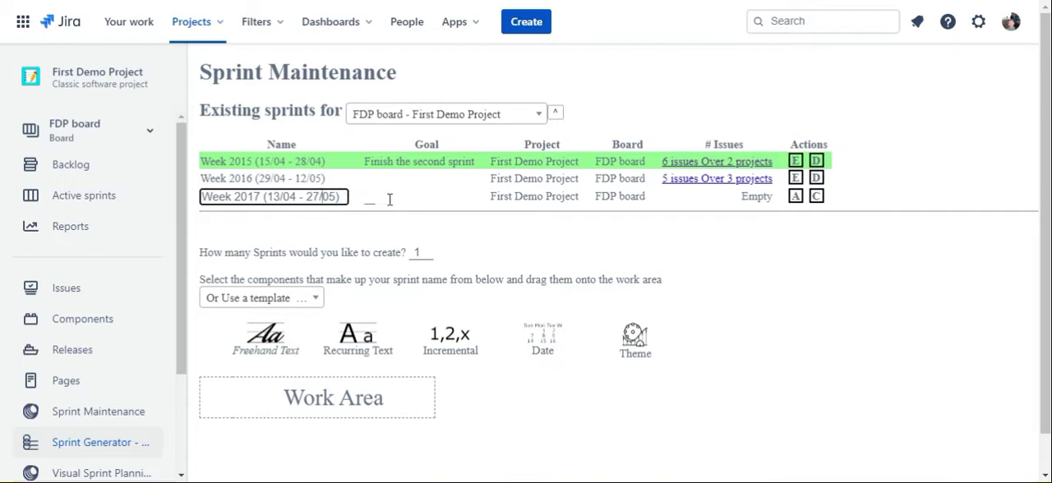
key("BackSpace")
type("5")
left_click(795, 196)
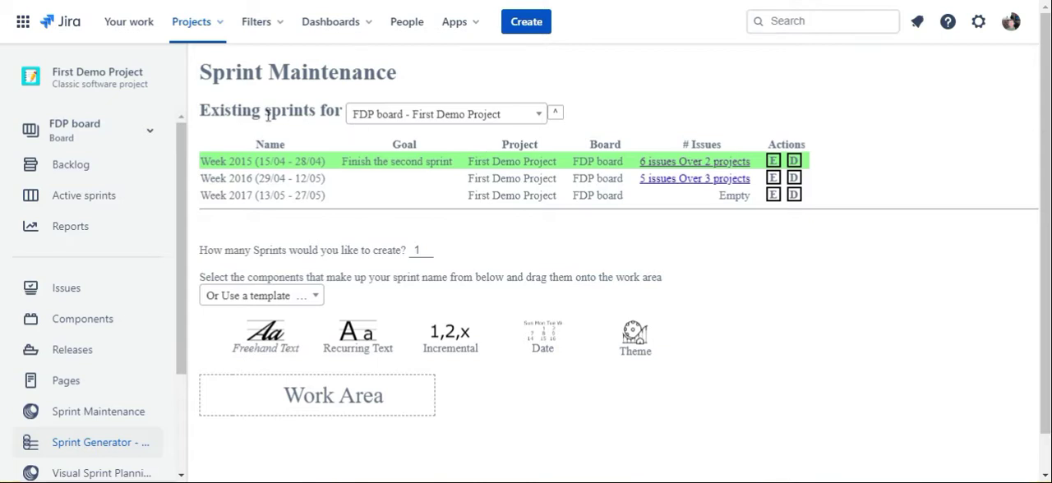
Step: Set the number of sprints to create to 5
scroll(802, 384, "down", 1)
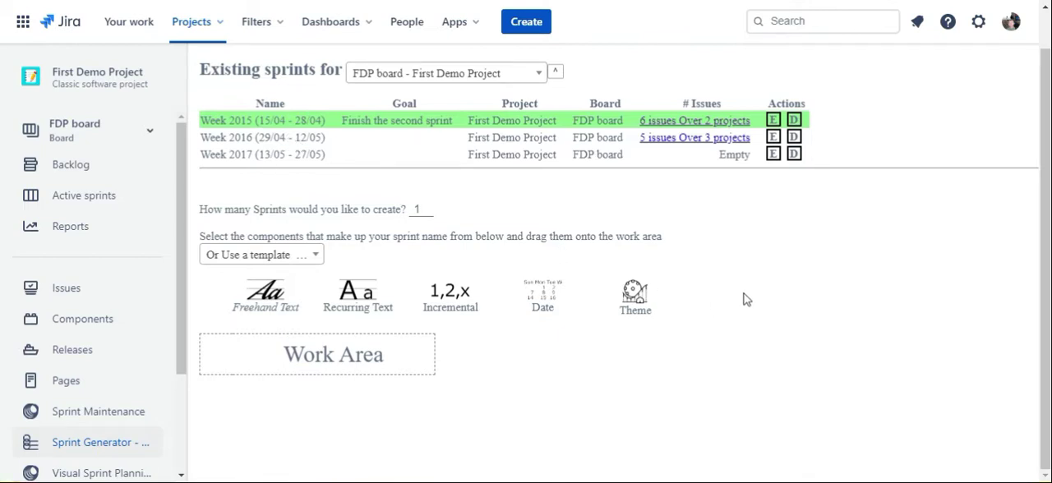
left_click(428, 208)
left_click(427, 208)
scroll(730, 332, "down", 1)
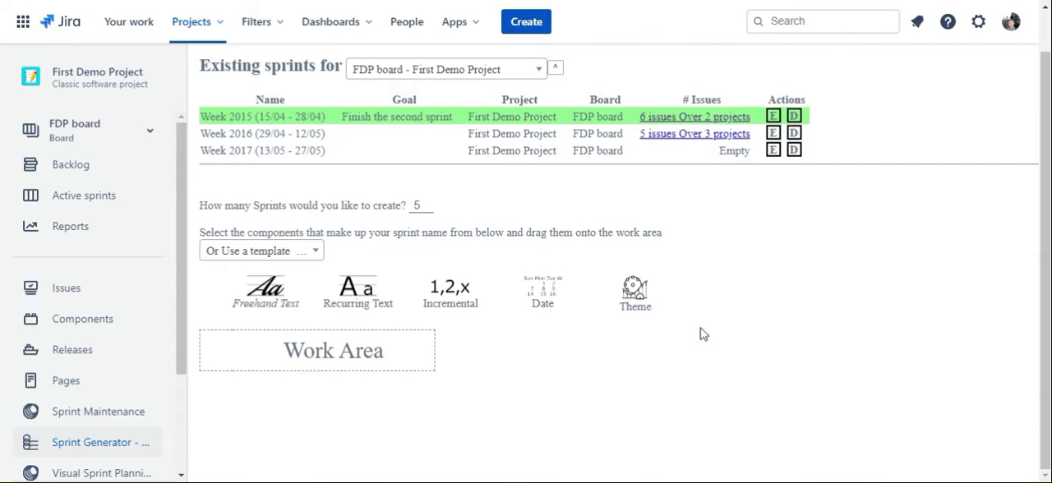
Step: Add a Theme component to the sprint name work area and choose the Marvel Characters theme
left_click_drag(637, 283, 314, 362)
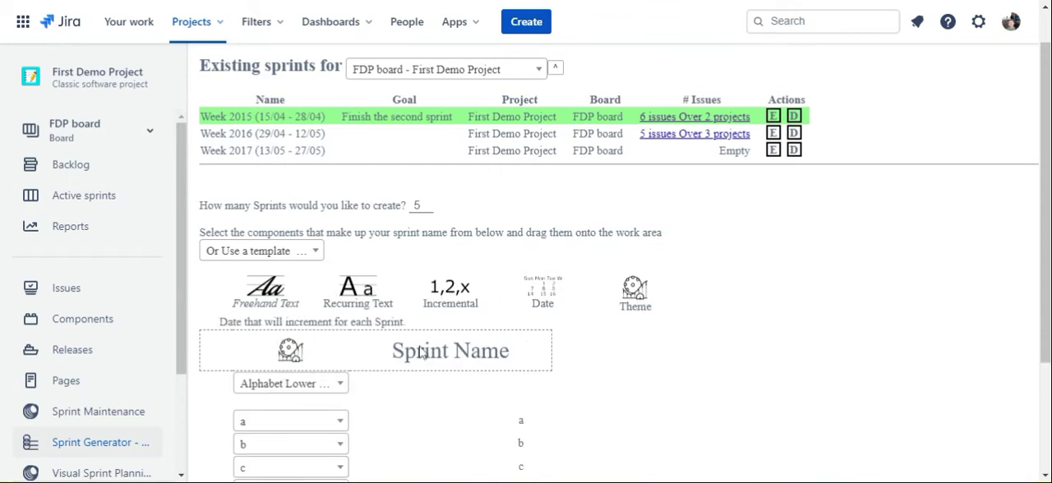
scroll(627, 368, "down", 1)
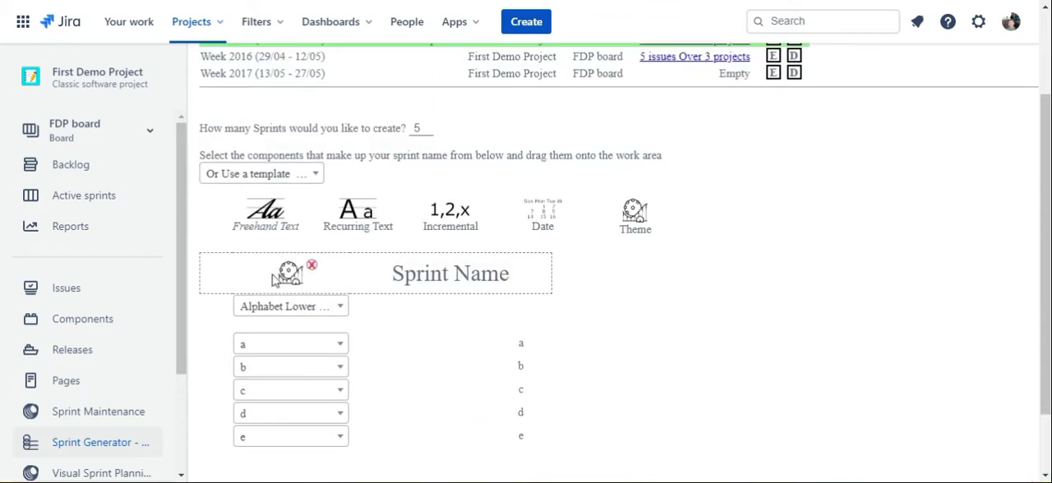
left_click(341, 312)
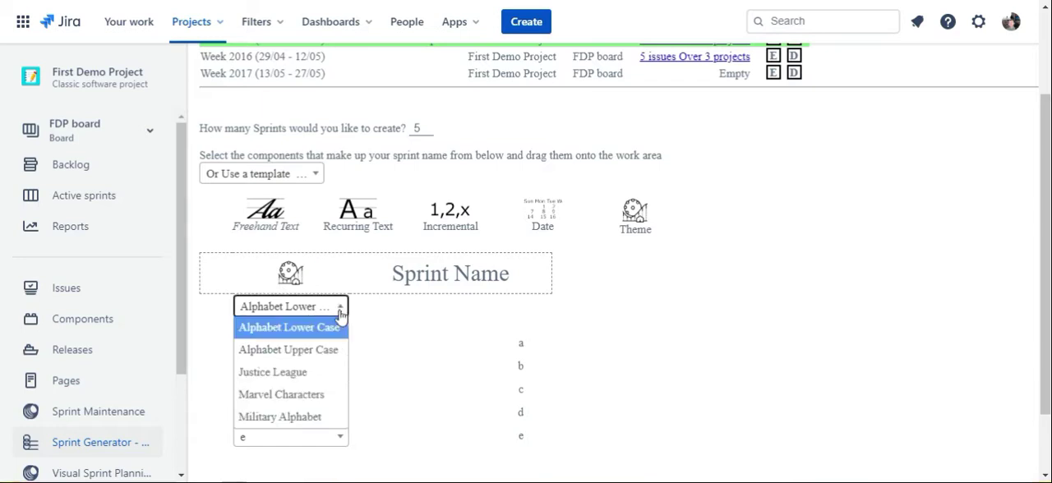
mouse_move(266, 376)
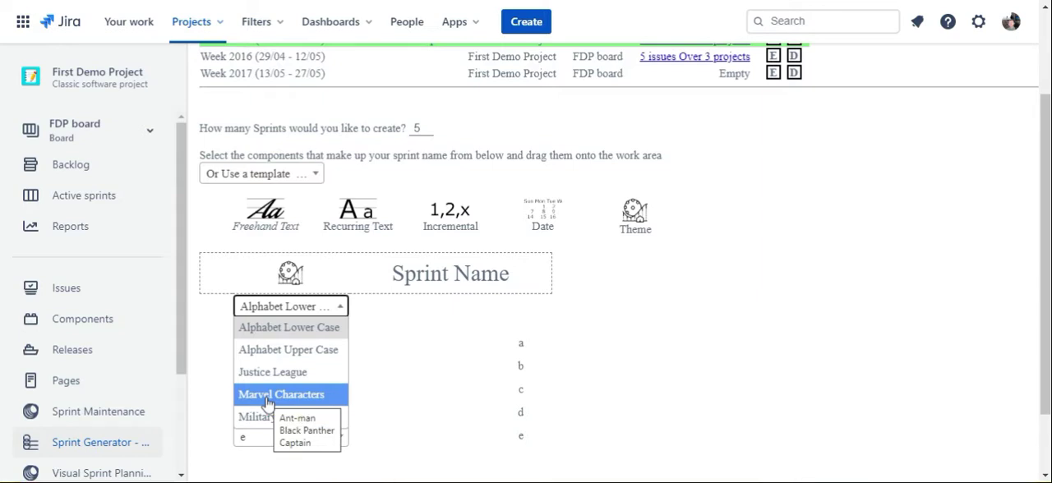
left_click(266, 402)
Step: Create the Marvel-themed sprints on First Demo Project - FDP Second Board and confirm the creation
scroll(622, 369, "down", 1)
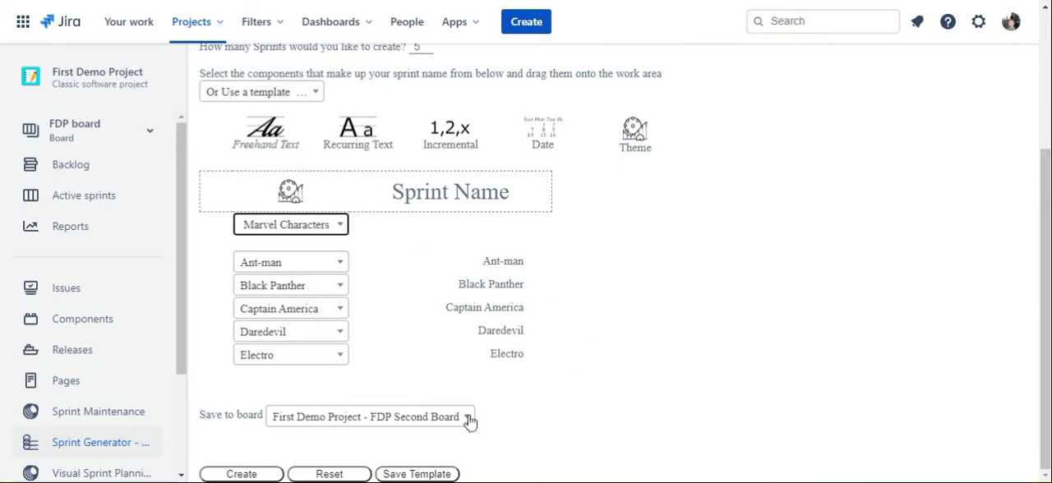
scroll(575, 408, "up", 2)
scroll(628, 409, "down", 2)
left_click(236, 474)
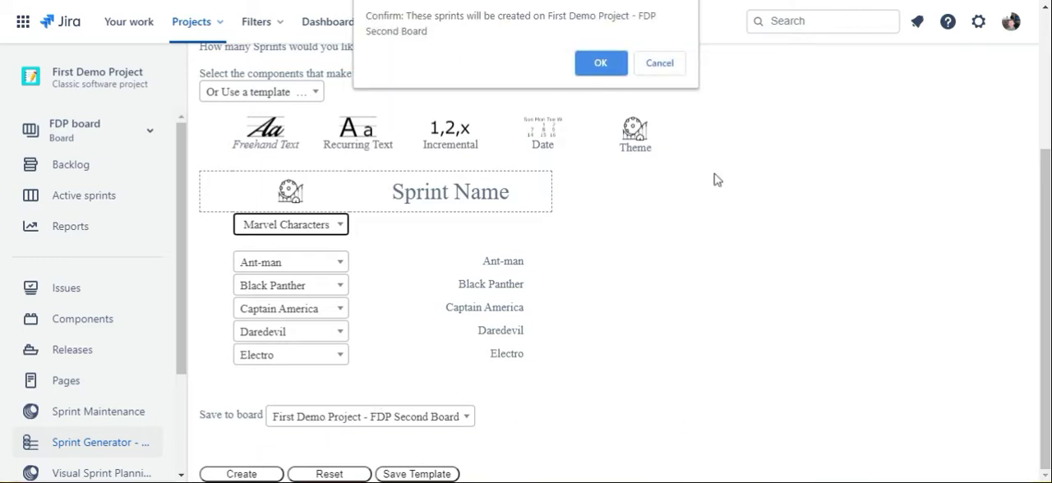
left_click(598, 58)
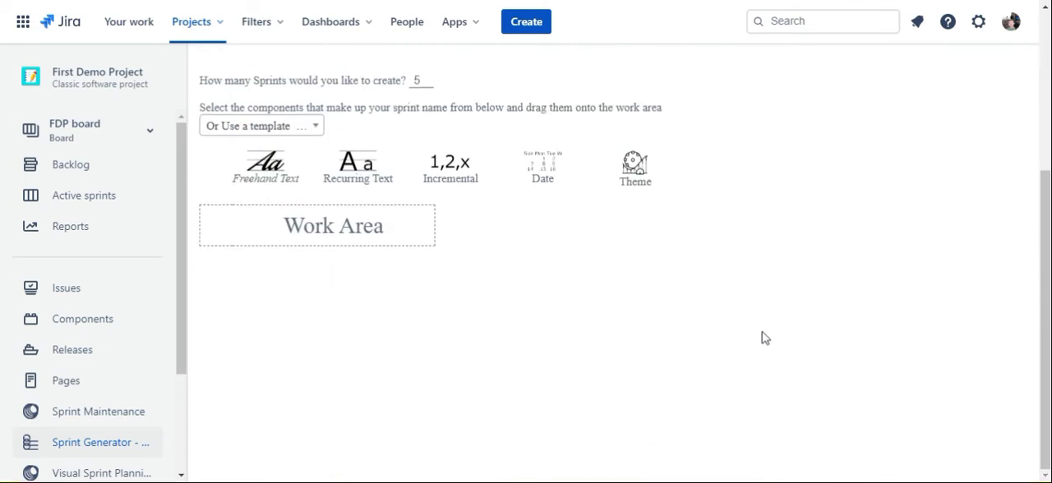
Step: Add a Freehand Text component to the work area and name the first two sprints "Proj a rel 1" and "proj b rel 3"
scroll(764, 337, "down", 1)
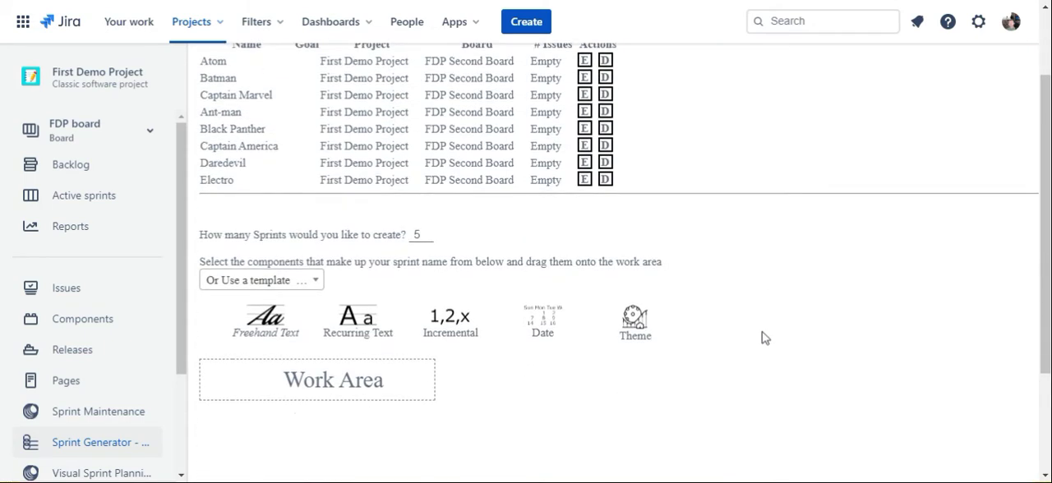
scroll(762, 339, "down", 1)
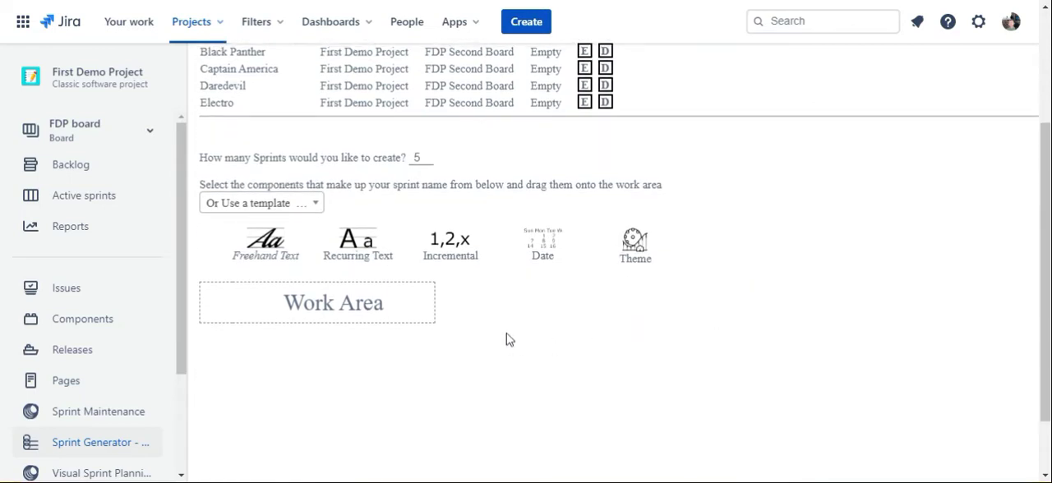
left_click_drag(263, 255, 246, 306)
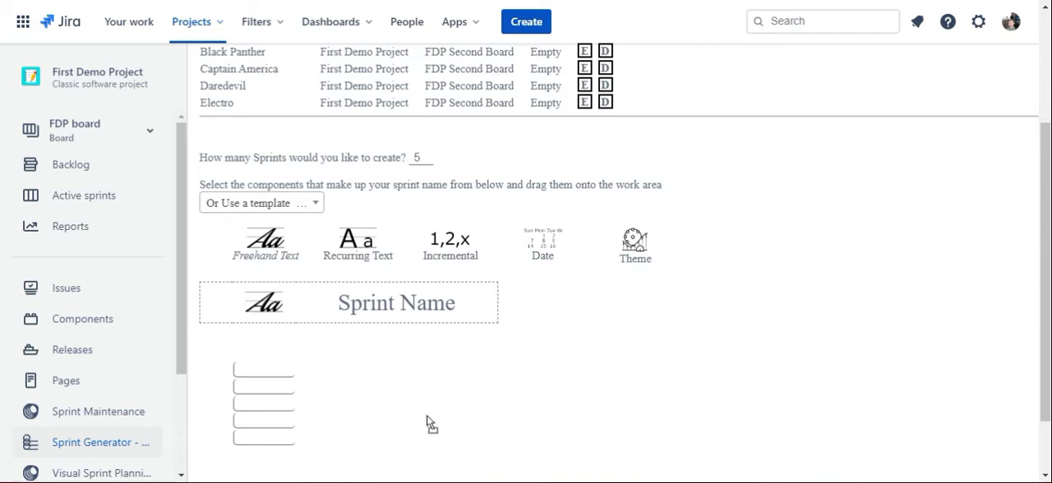
left_click(265, 372)
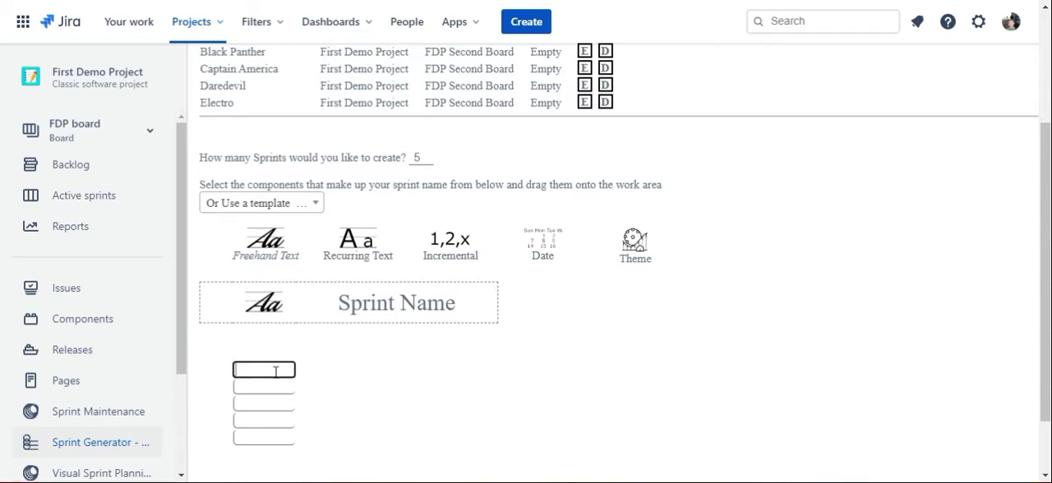
type("Proj")
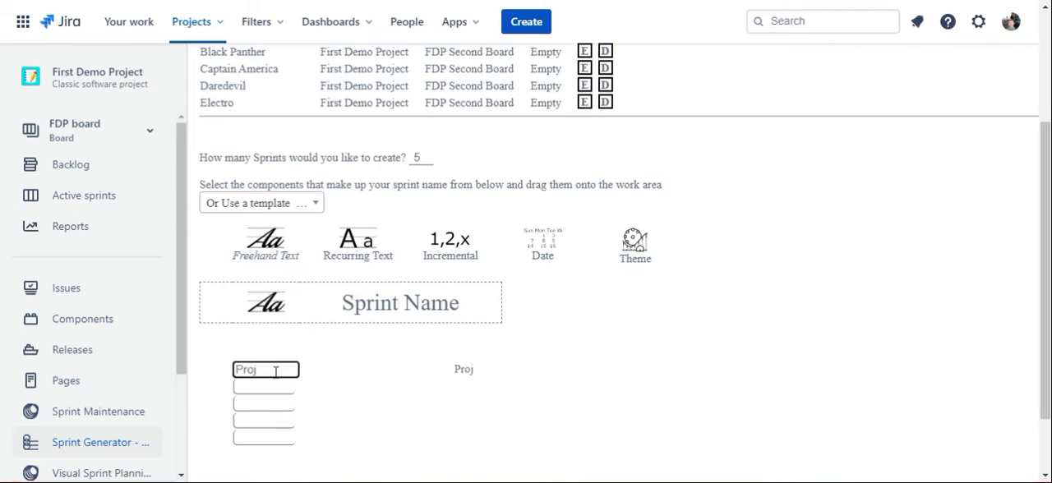
type(" a rel 1")
key("Tab")
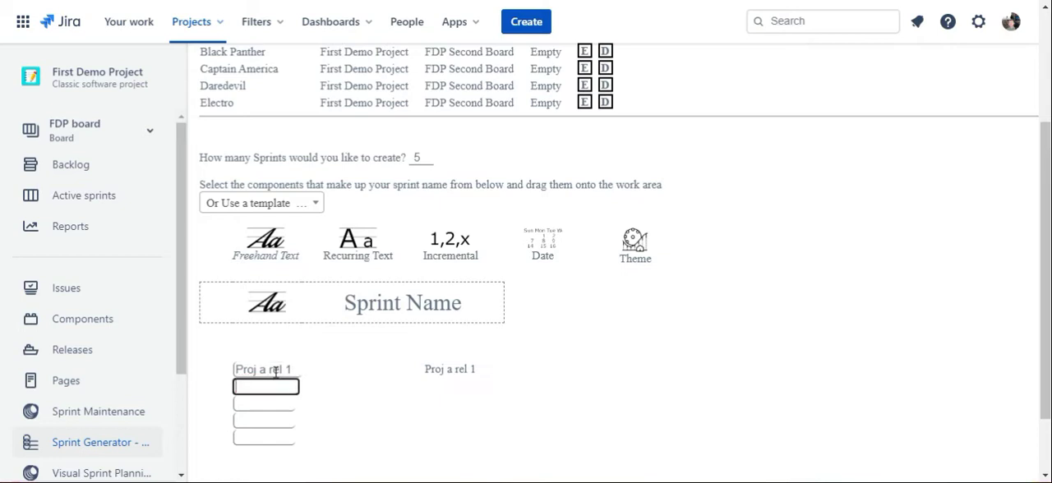
type("proj b rel 3")
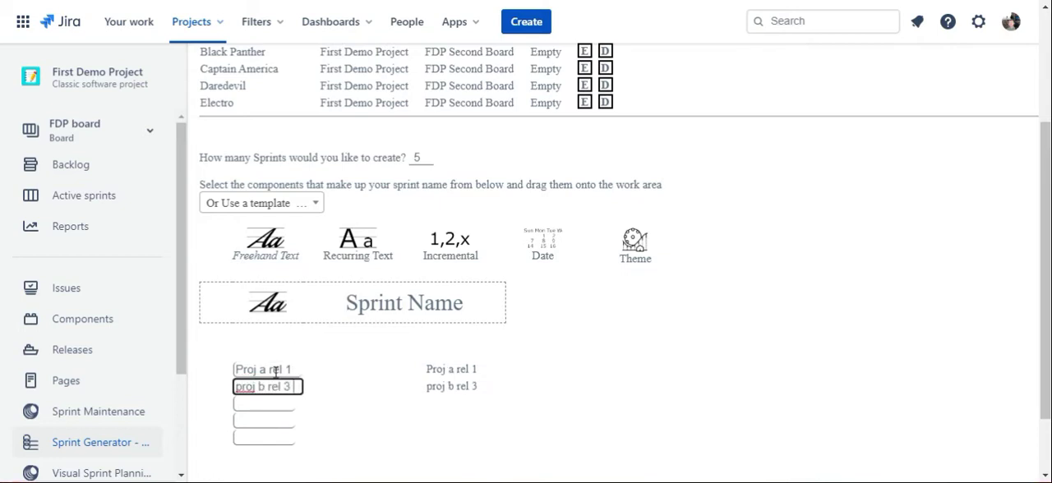
Step: Fill the freehand text of the third, fourth and fifth sprints with "so on", "and so on" and "this we"
key("Tab")
type("so on")
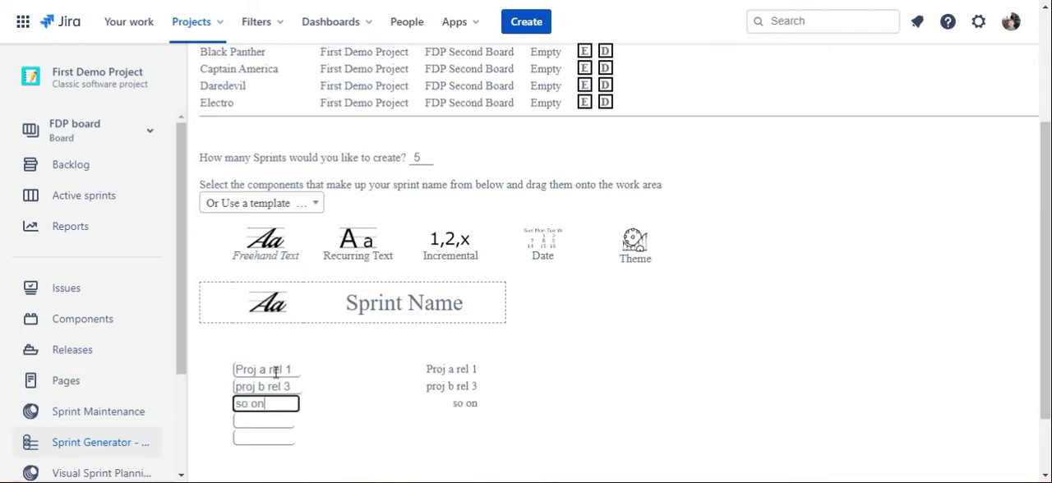
key("Tab")
type("and so on")
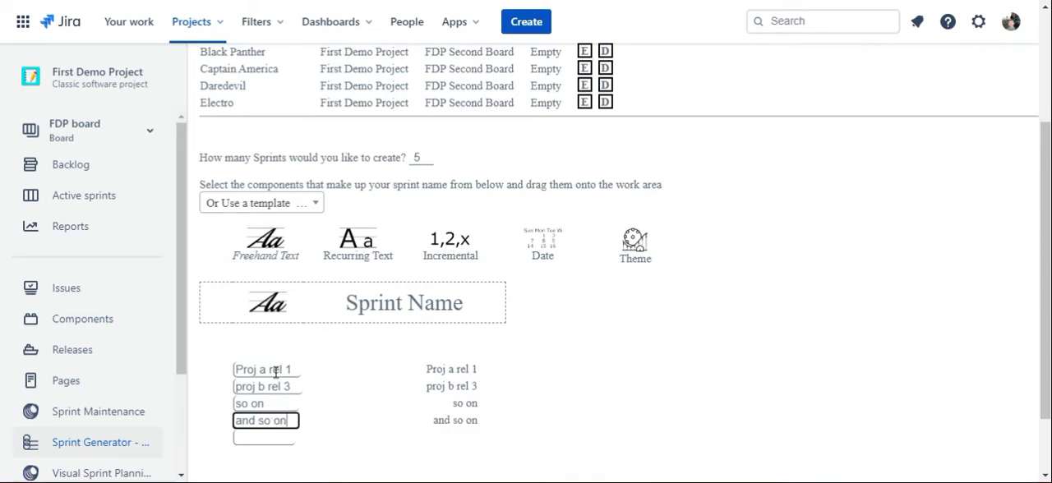
key("Tab")
type("this we")
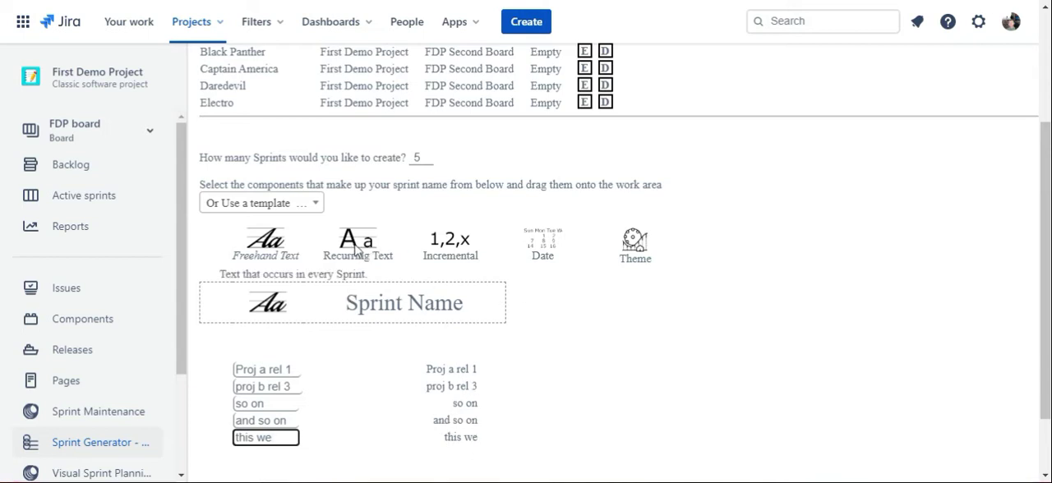
Step: Add a Recurring Text component after the freehand text and set its text to "Sprint"
left_click_drag(357, 251, 323, 315)
left_click(339, 372)
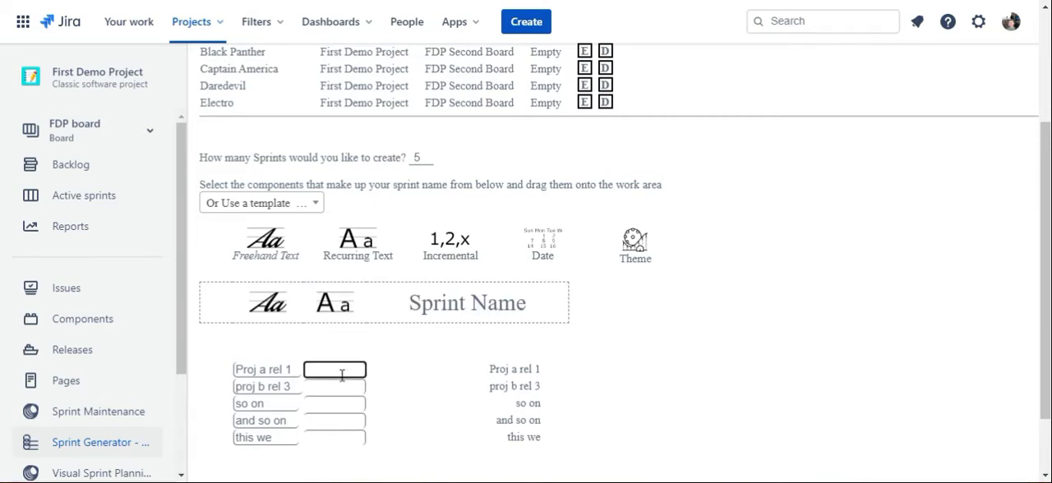
type("Sprint")
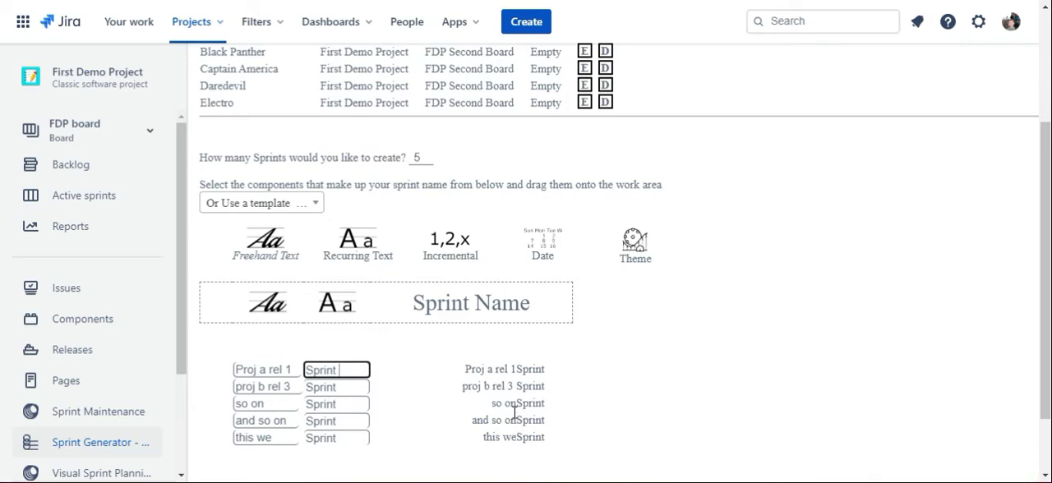
Step: Add a trailing space to the freehand text of the last three sprints to separate it from the recurring text
left_click(288, 421)
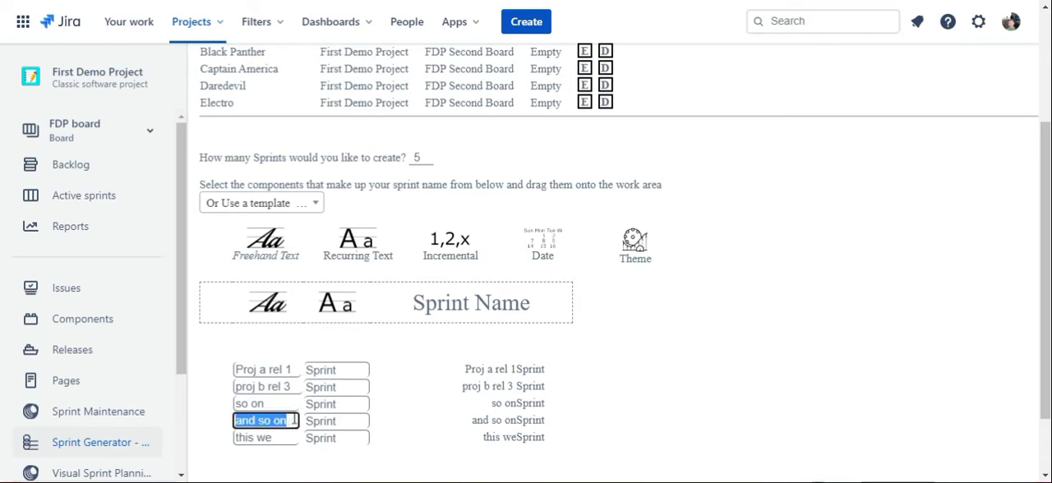
left_click(293, 421)
left_click(290, 403)
left_click(289, 403)
left_click(287, 437)
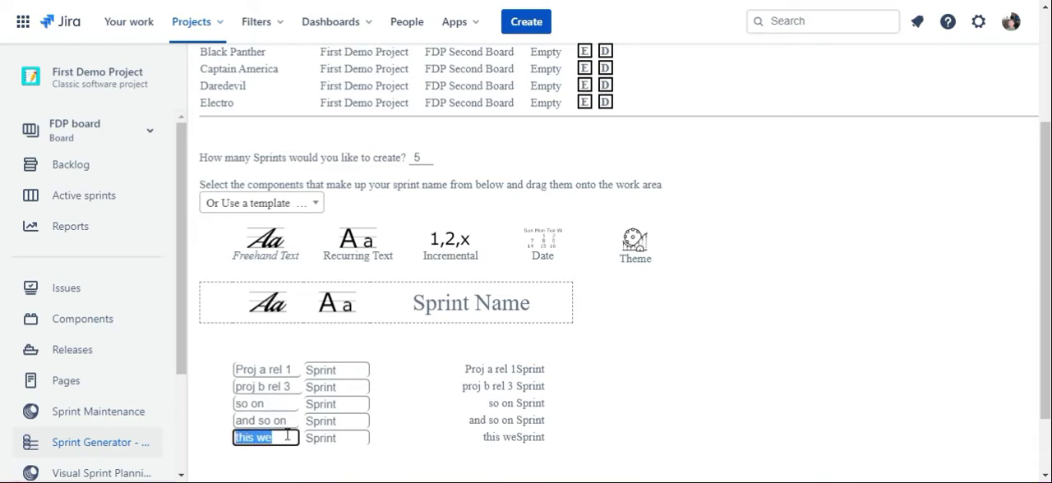
left_click(287, 437)
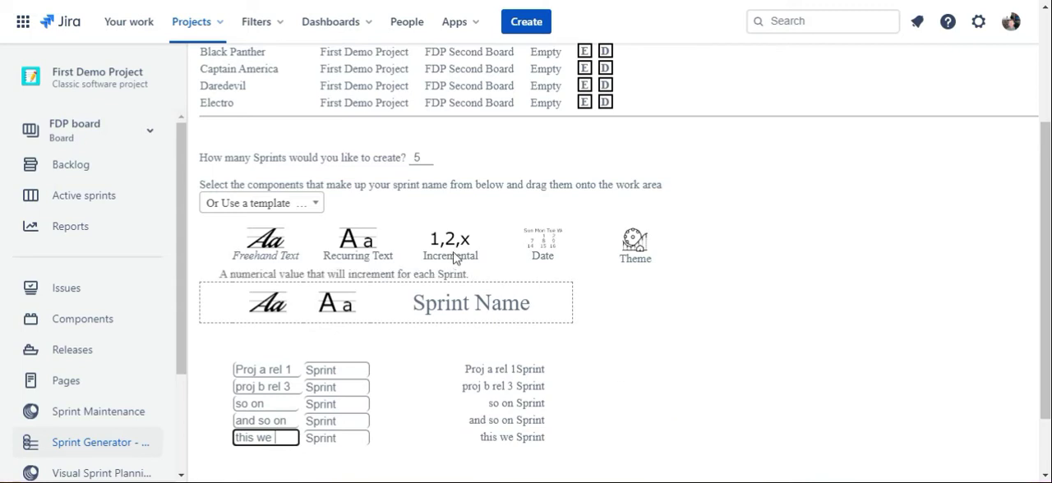
Step: Add an Incremental component after the recurring text and start its numbering at 12 for the first sprint
left_click_drag(453, 252, 403, 315)
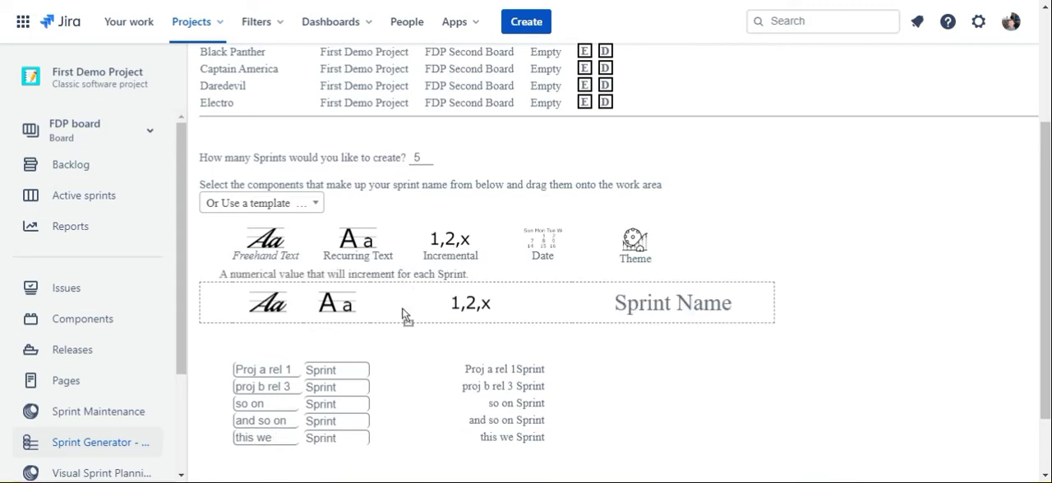
scroll(648, 420, "down", 1)
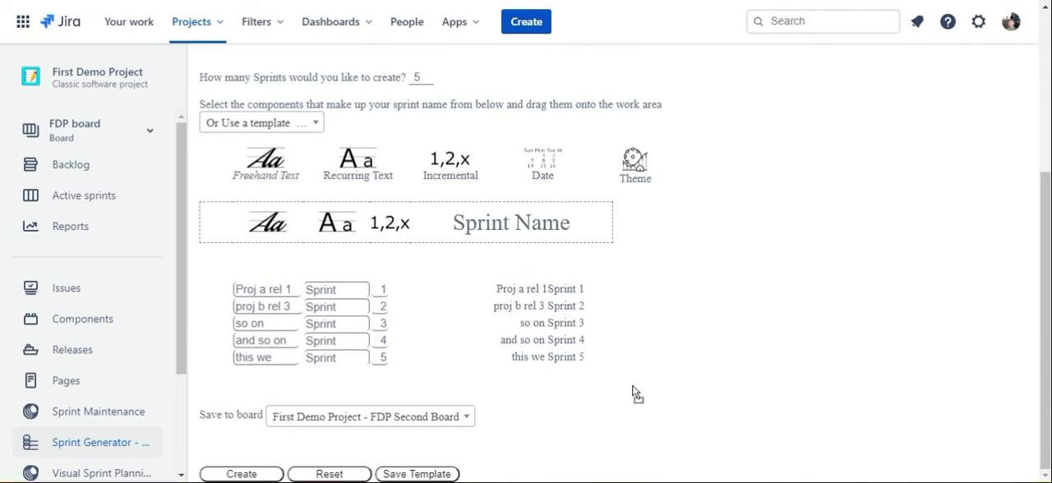
double_click(377, 289)
key("Tab")
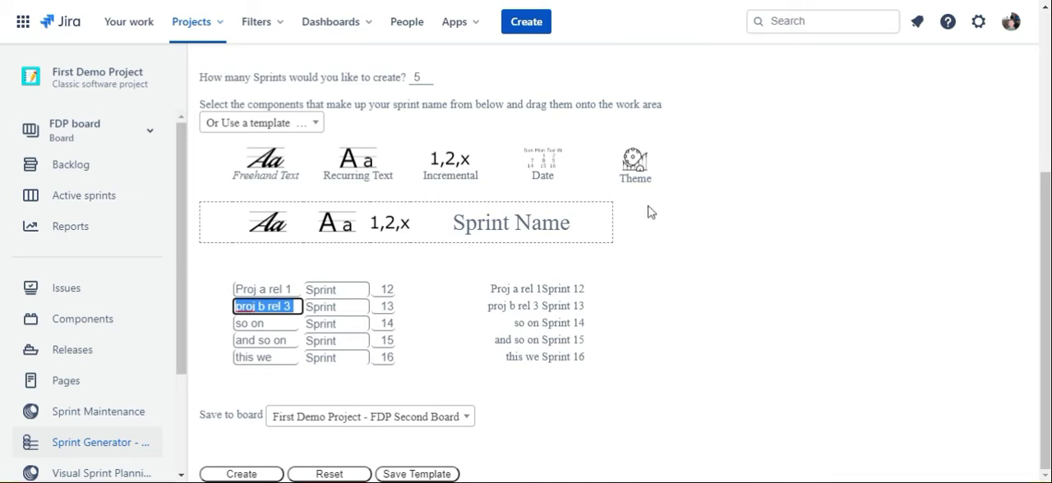
Step: Insert a Theme component between the freehand and recurring text and choose the Justice League theme
mouse_move(633, 163)
left_mouse_down()
mouse_move(421, 229)
mouse_move(207, 230)
mouse_move(329, 233)
left_mouse_up()
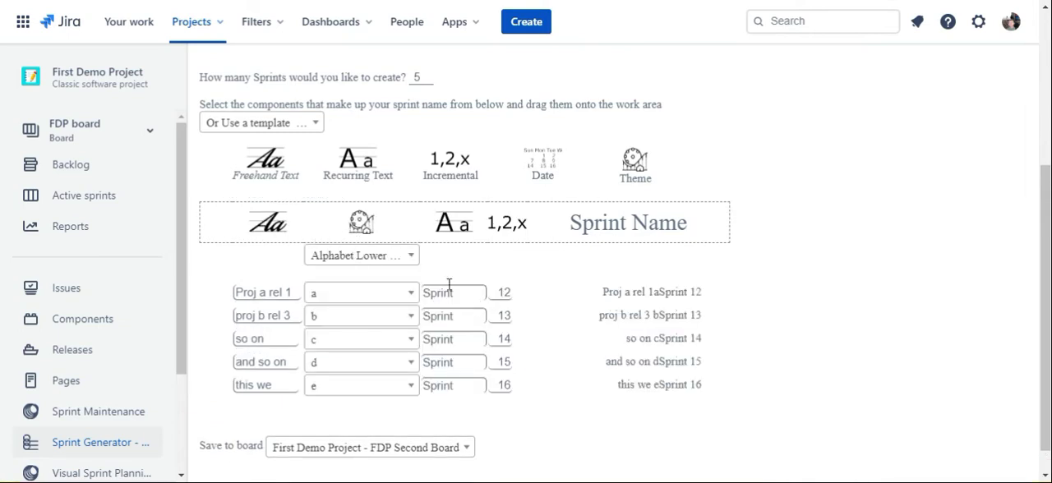
left_click(412, 257)
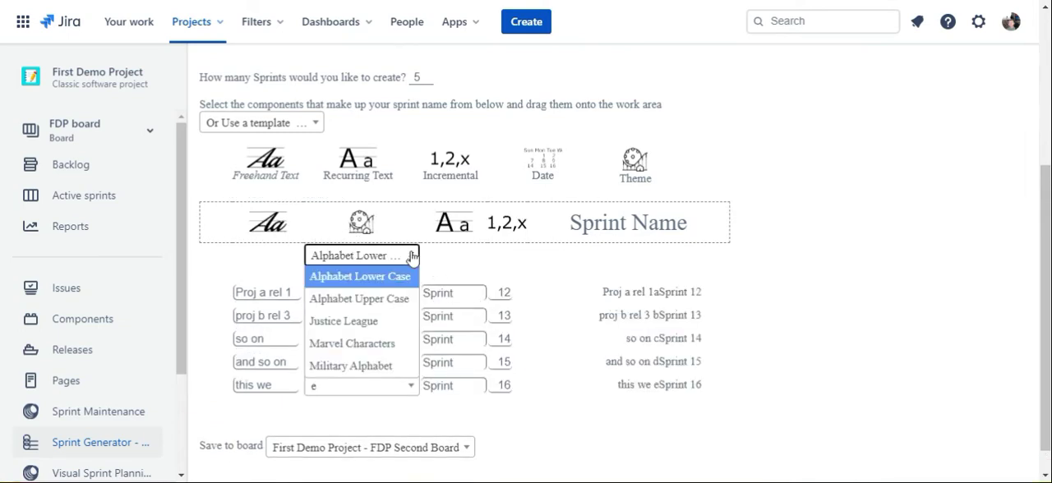
left_click(369, 322)
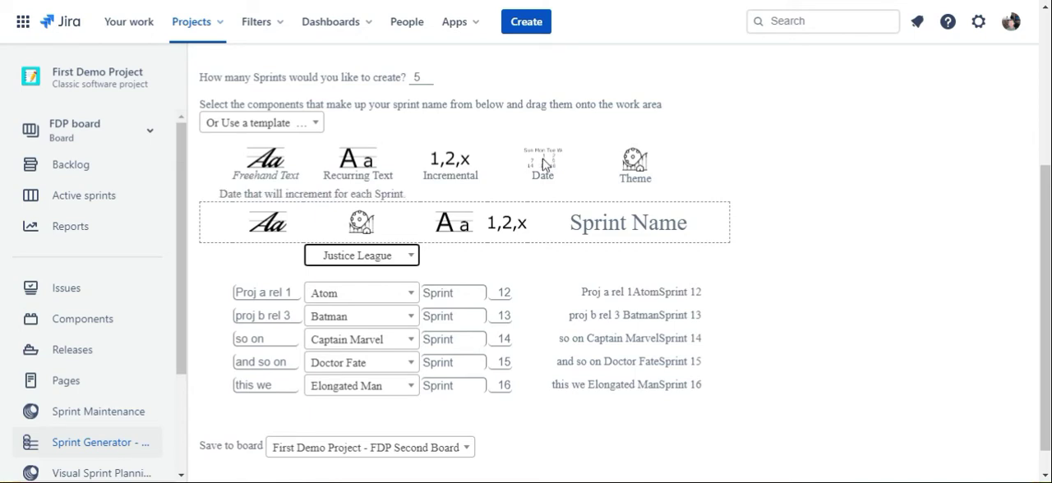
Step: Add a Date component after the incremental number, formatted as dd/Mmmm, with 3 August 2020 as the first sprint's date
left_click_drag(542, 164, 549, 236)
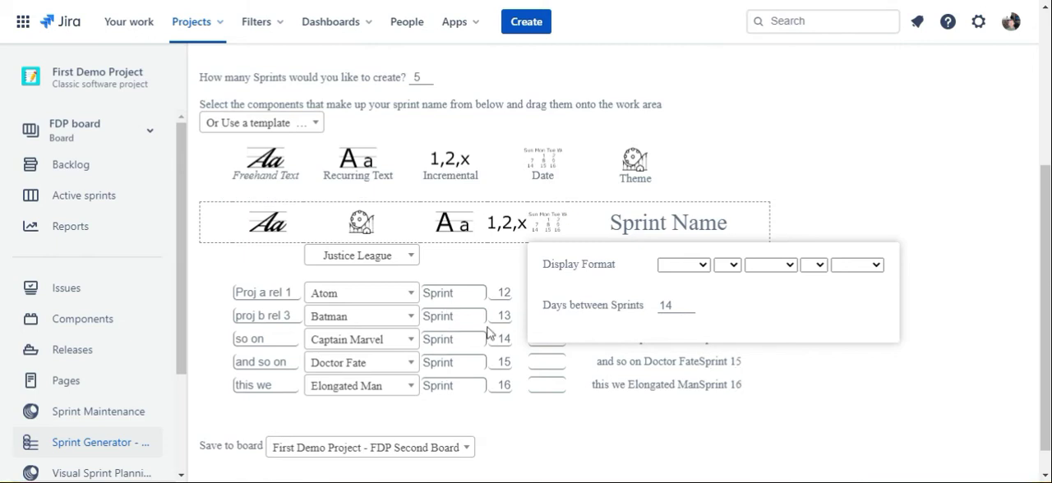
left_click(702, 265)
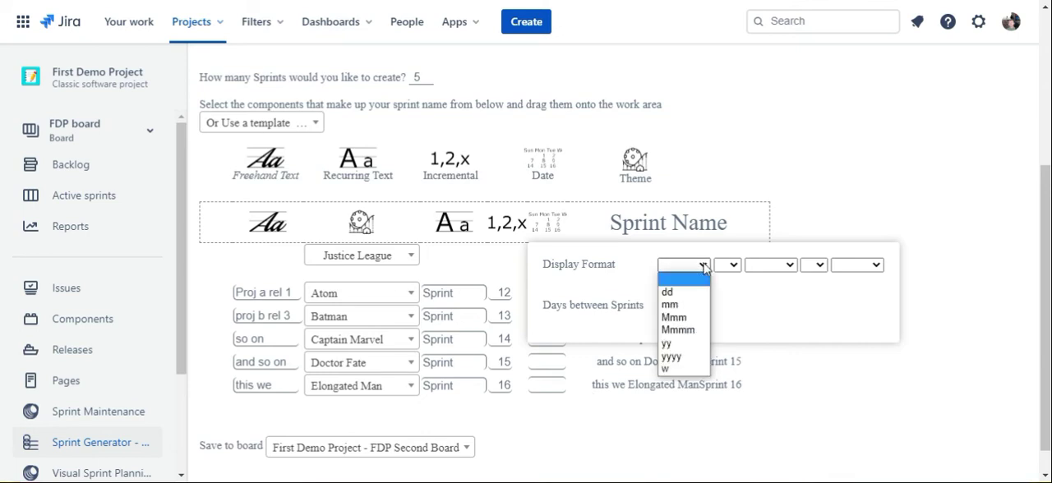
left_click(675, 294)
left_click(727, 265)
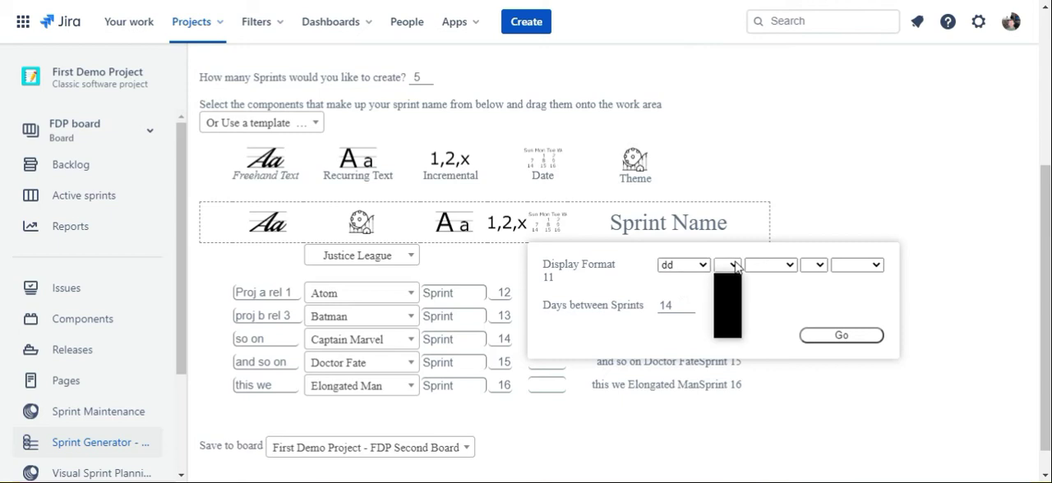
left_click(726, 317)
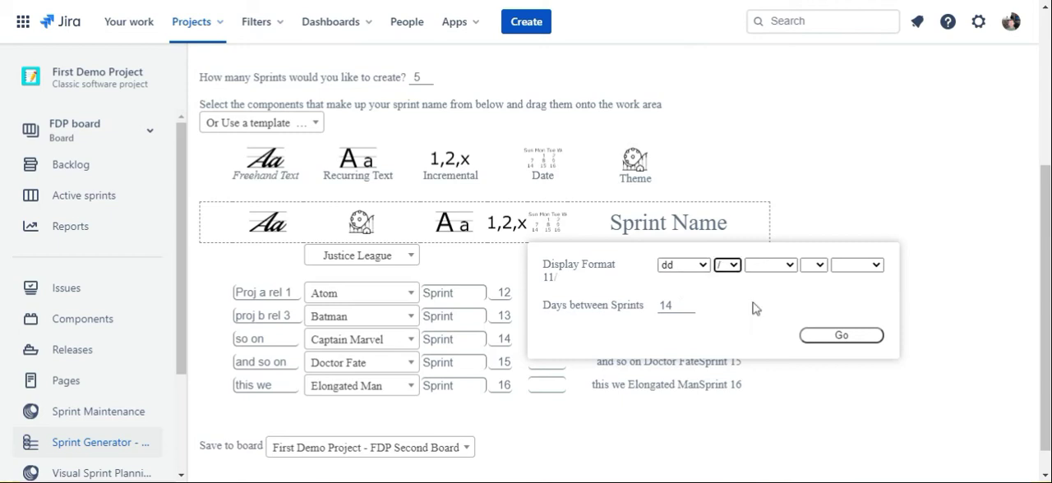
left_click(791, 266)
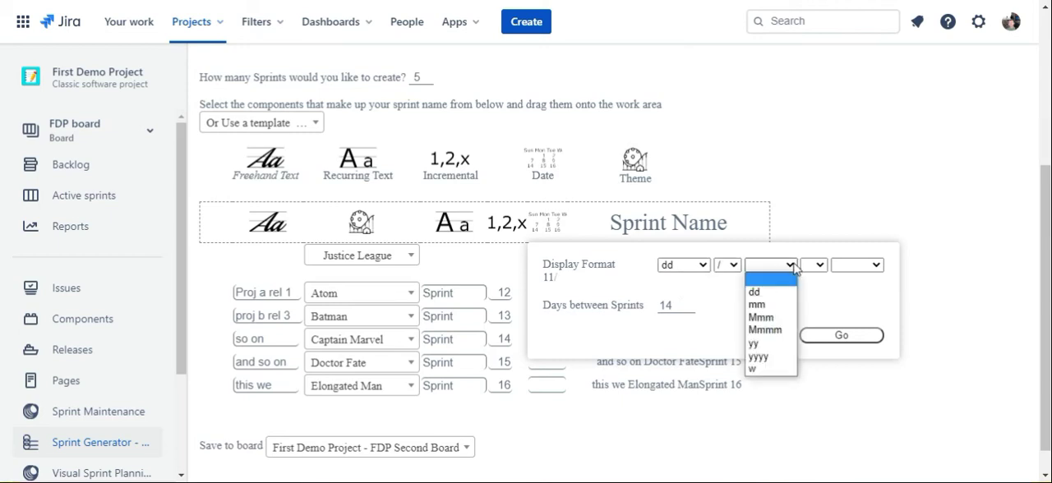
left_click(762, 330)
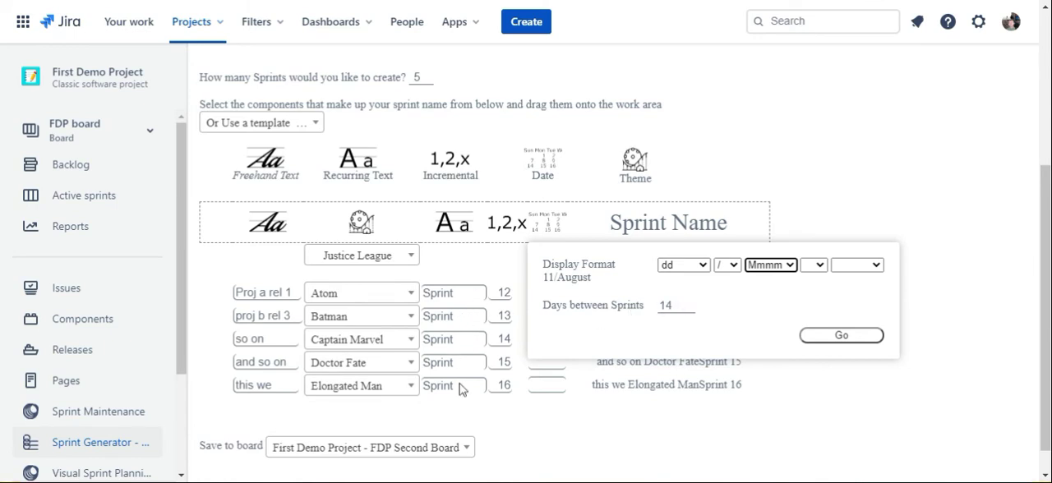
left_click(842, 337)
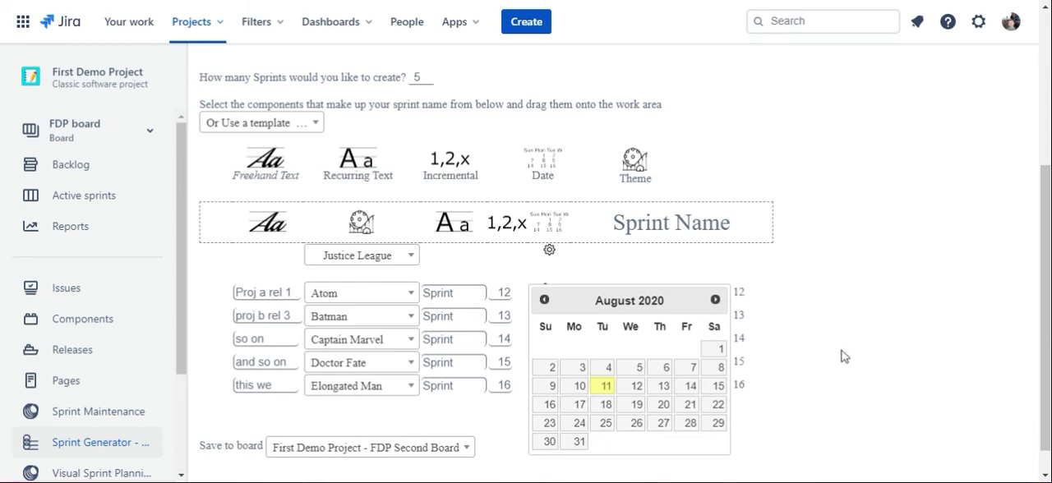
left_click(579, 370)
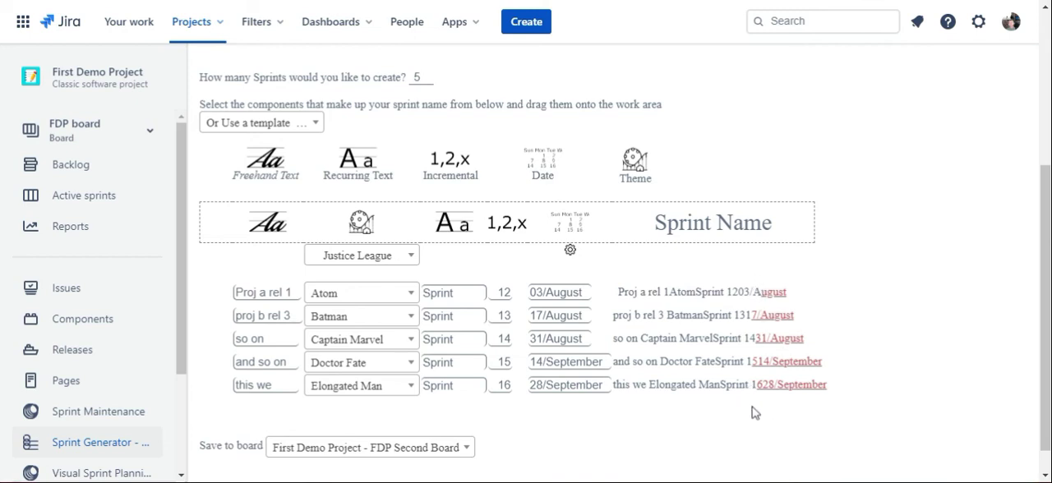
Step: Remove the Theme component from the sprint name in the work area
scroll(681, 445, "down", 1)
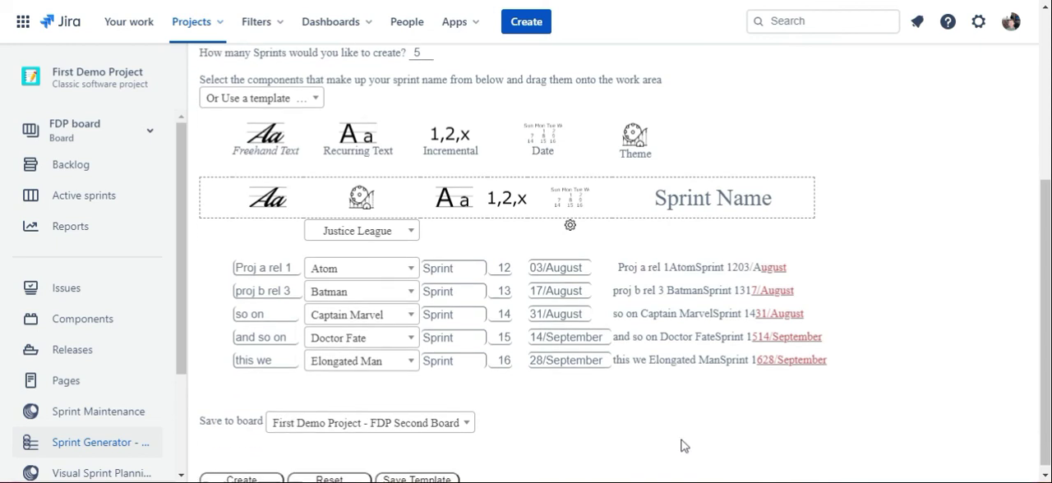
scroll(681, 445, "up", 2)
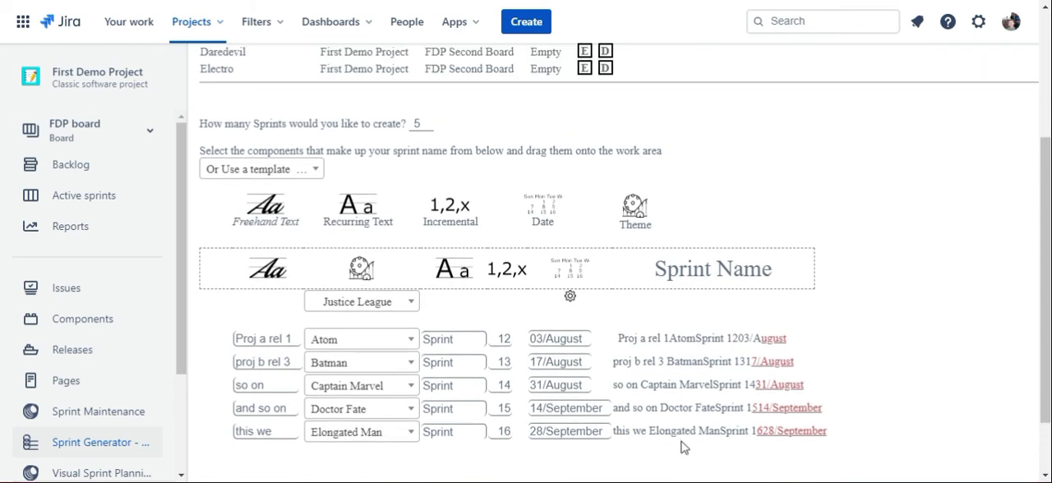
scroll(676, 451, "down", 2)
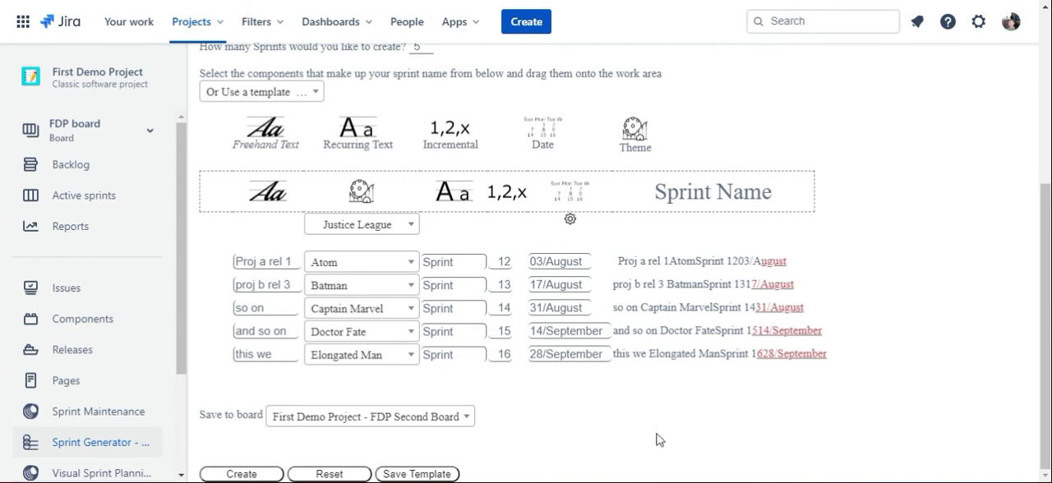
mouse_move(356, 190)
left_click(382, 184)
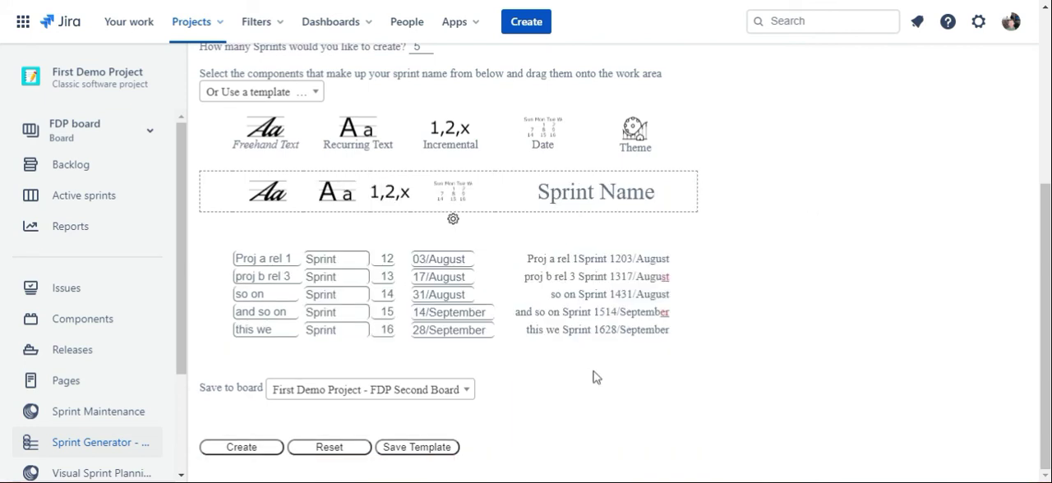
Step: Change the month part of the Date component's display format to Mmm and apply it
left_click(453, 219)
left_click(717, 240)
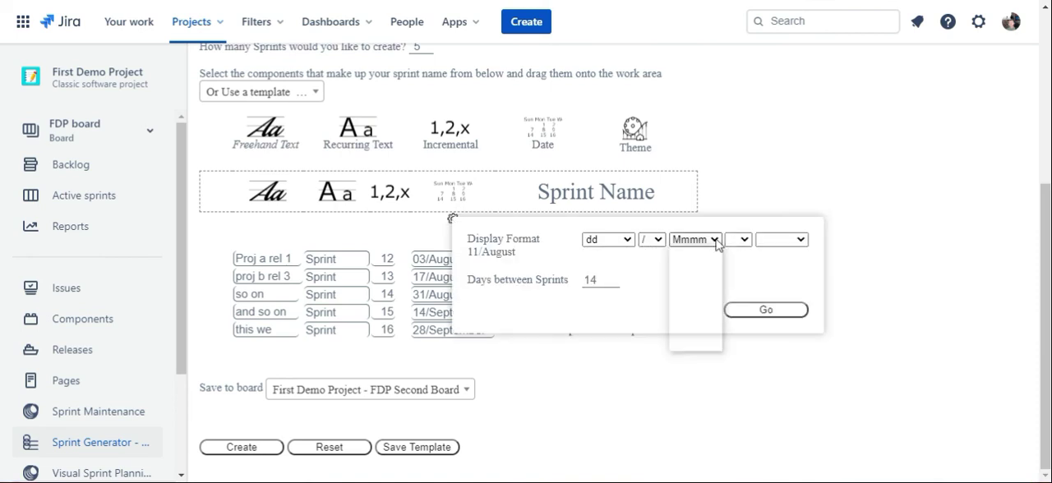
left_click(676, 293)
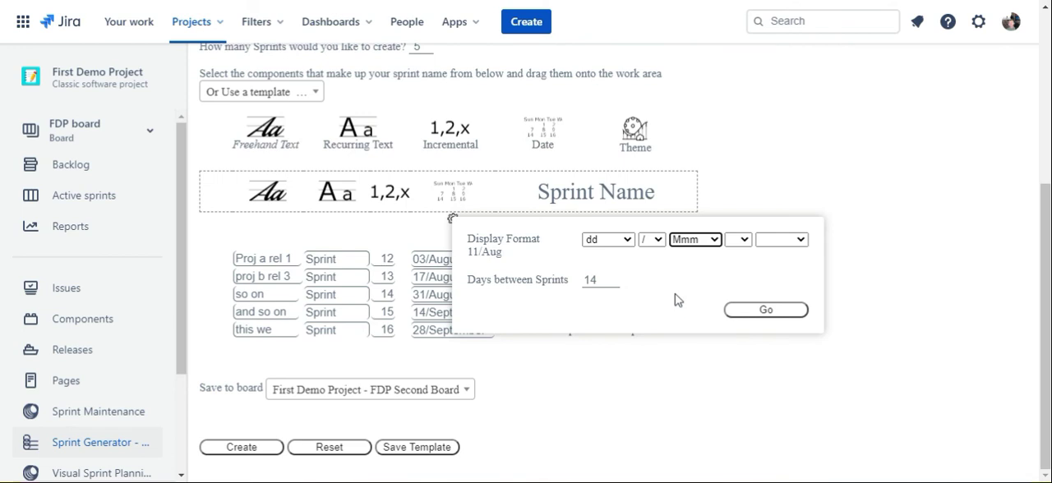
left_click(759, 309)
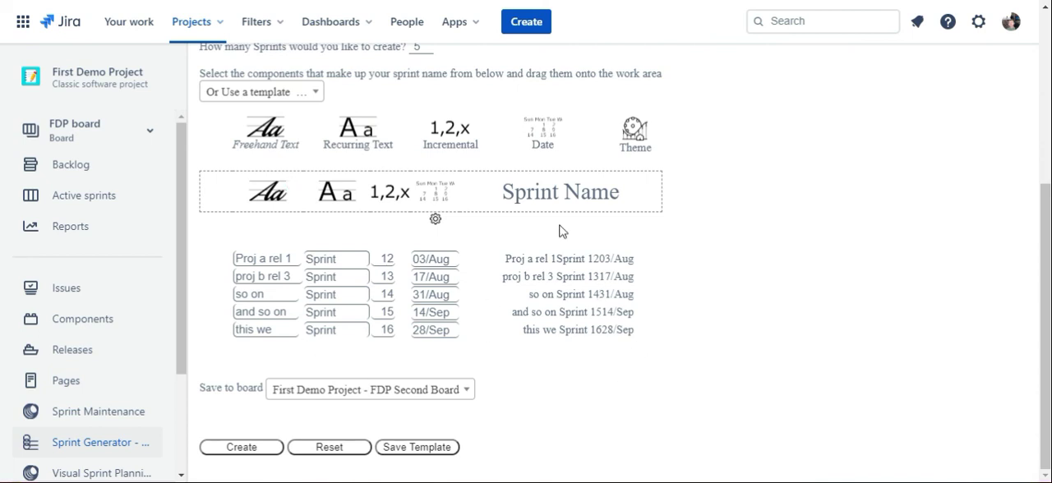
Step: Save the current arrangement of sprint name components as a template named "My Template"
left_click(428, 448)
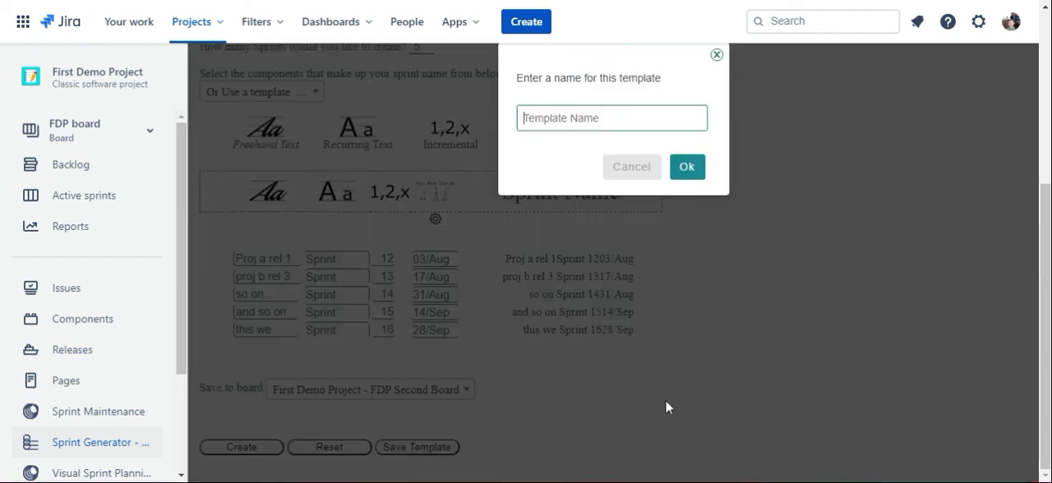
type("My Template")
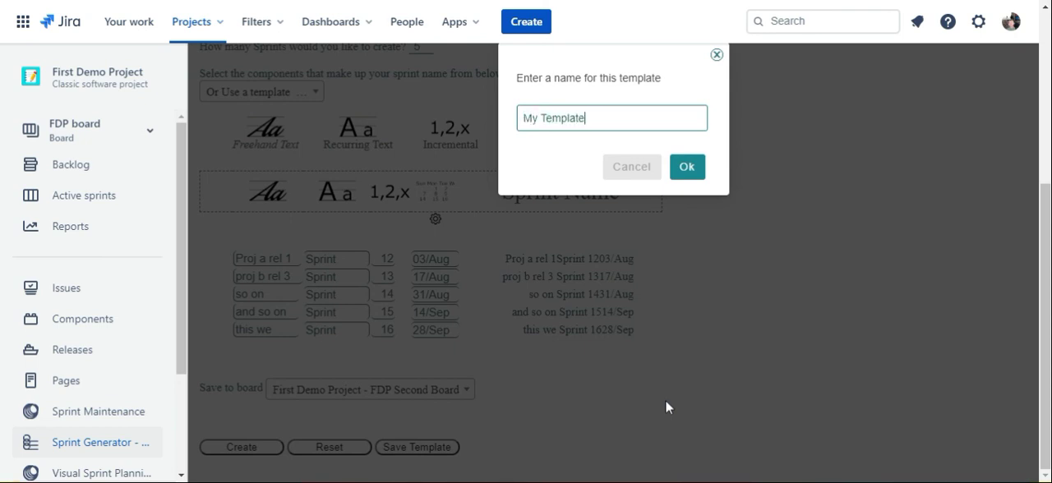
left_click(688, 169)
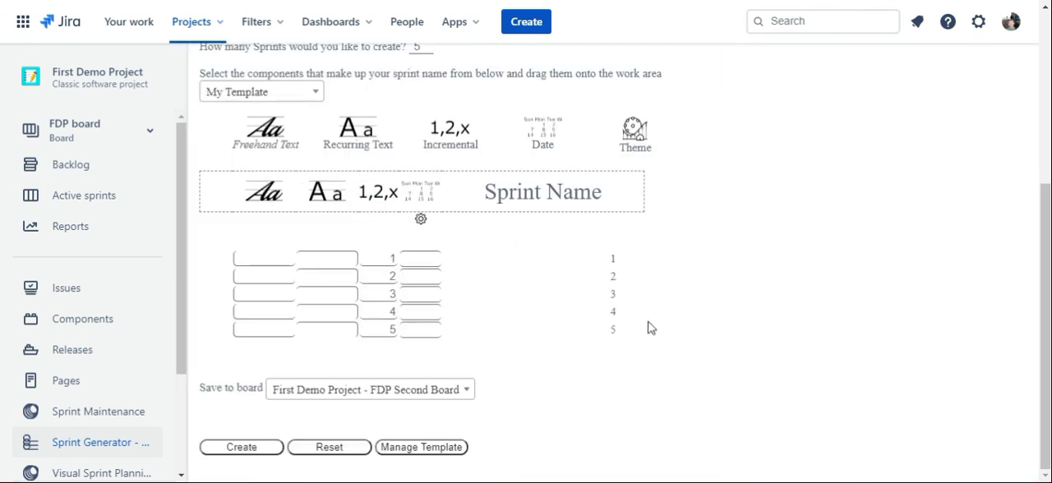
Step: Load the saved template "all" into the work area and review its sprint name components
scroll(695, 369, "up", 3)
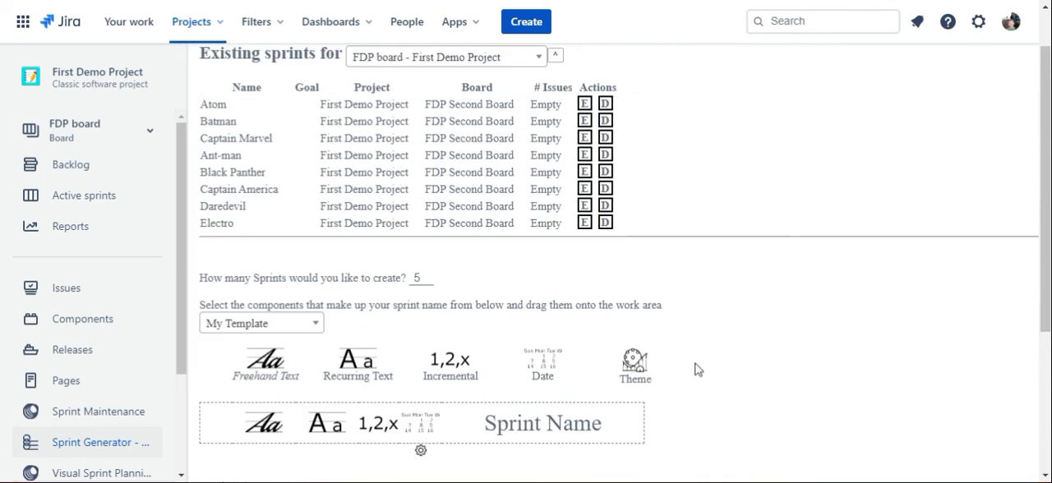
left_click(306, 327)
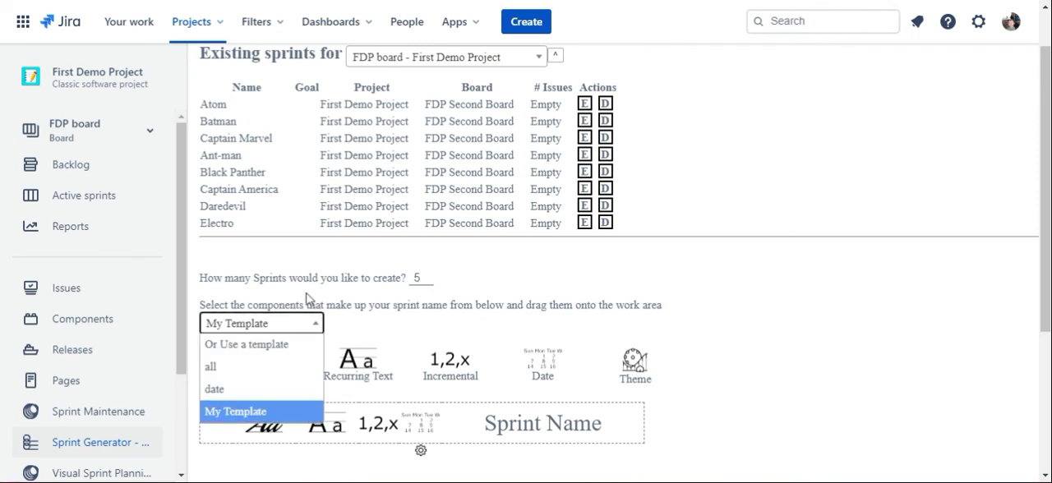
left_click(215, 368)
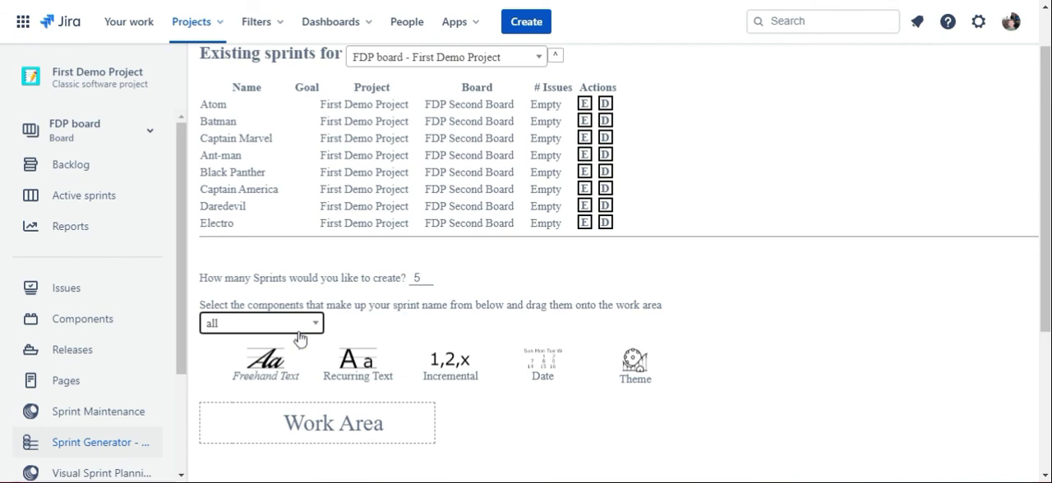
scroll(477, 295, "down", 3)
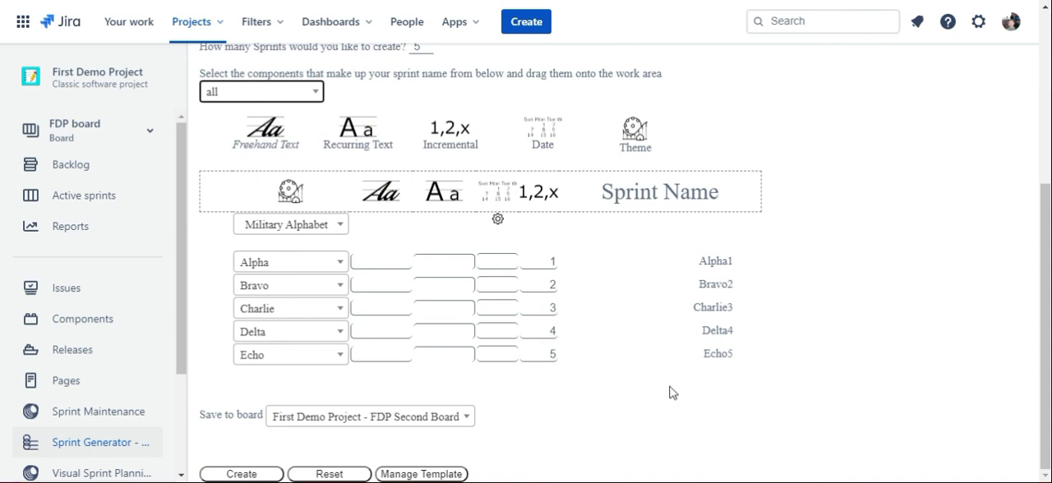
scroll(673, 393, "up", 2)
scroll(673, 392, "down", 2)
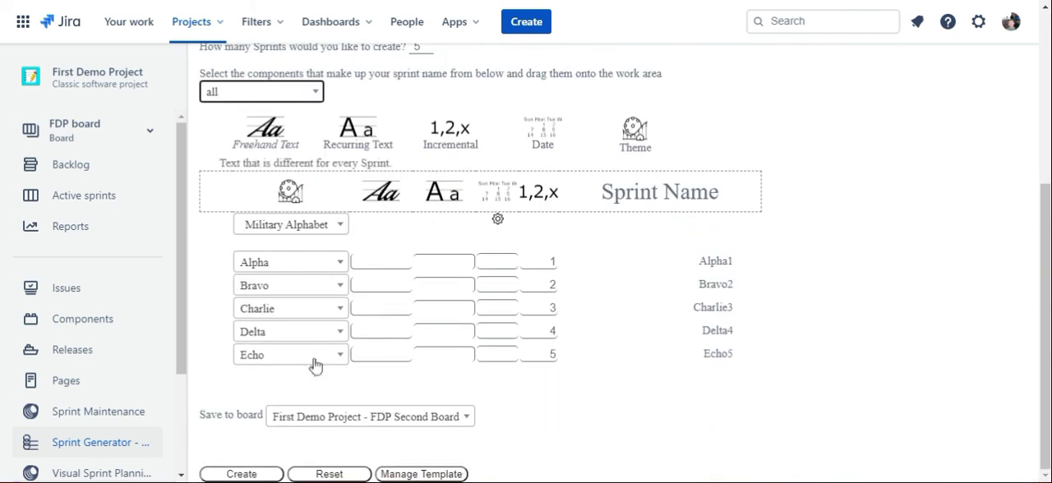
Step: View the management options for the "all" template and close them without choosing one
left_click(419, 474)
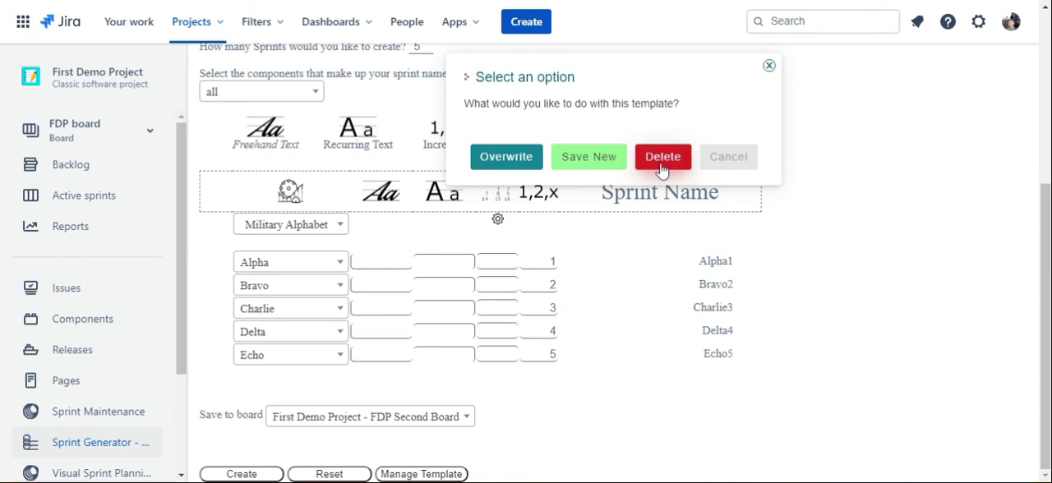
left_click(770, 66)
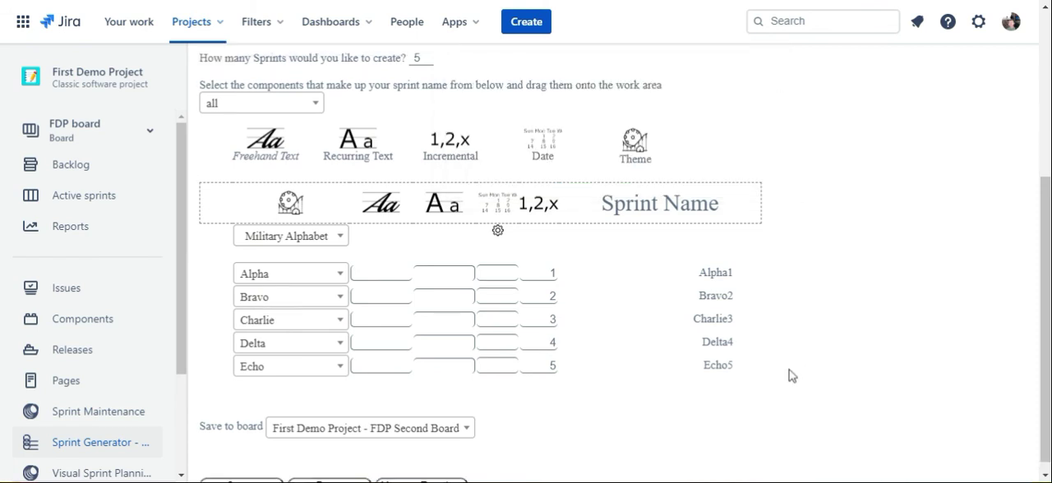
scroll(791, 375, "up", 3)
scroll(791, 376, "down", 3)
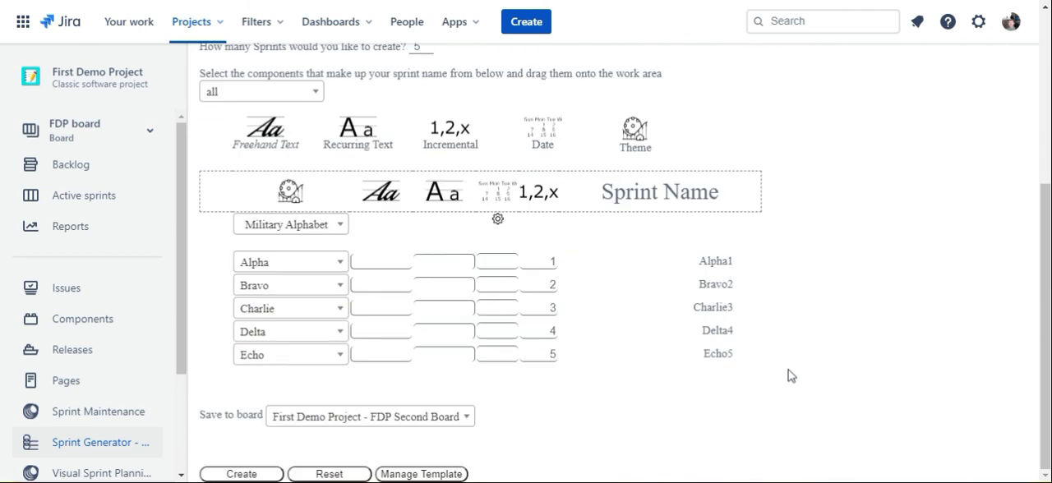
scroll(791, 376, "up", 3)
scroll(790, 371, "down", 3)
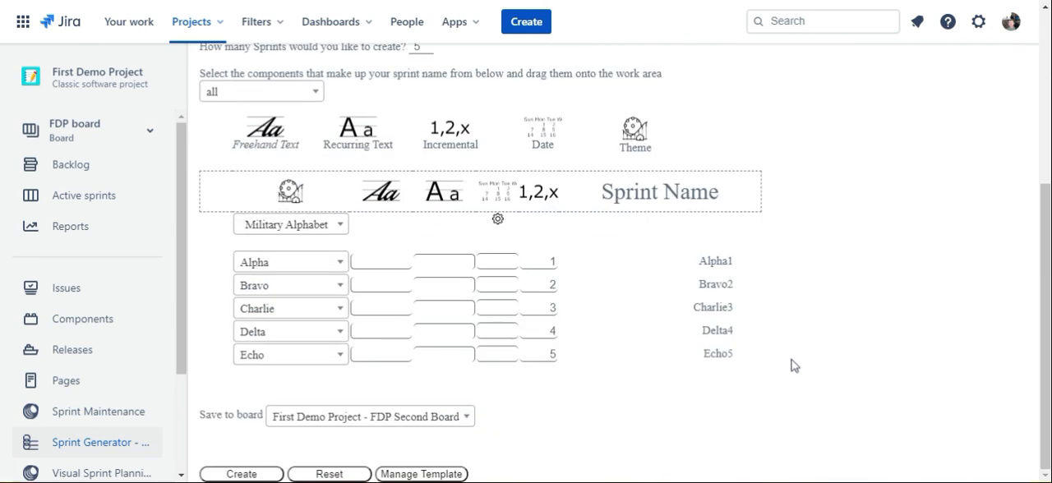